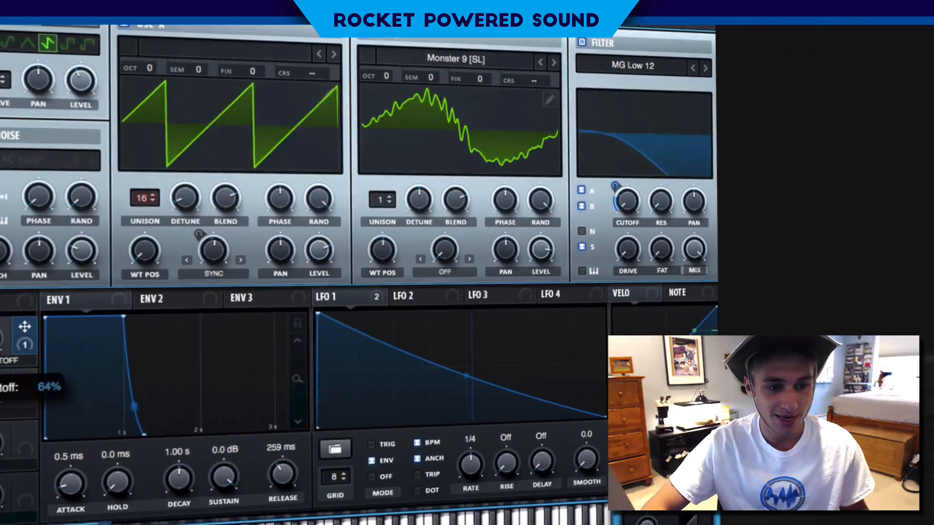
Step: Reset the synth to the initial preset to start the bass patch from scratch
drag(1, 347, 2, 293)
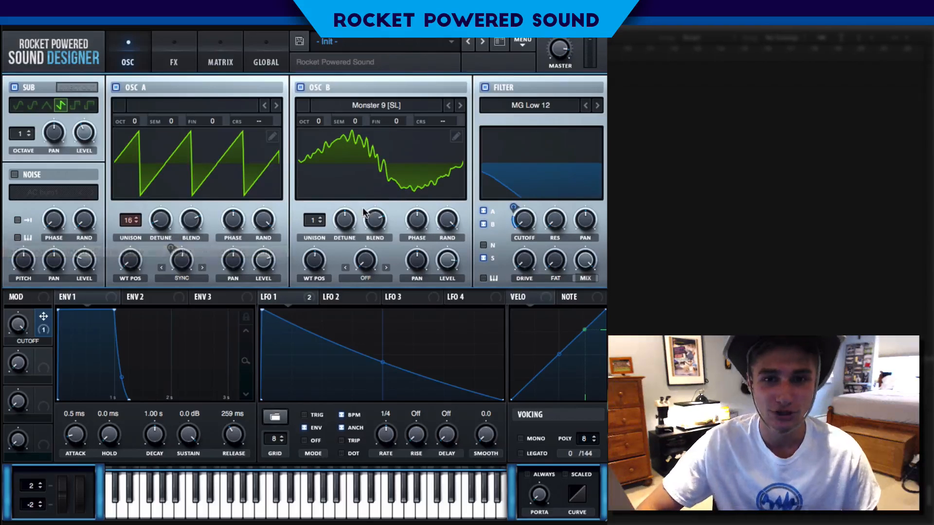
click(529, 52)
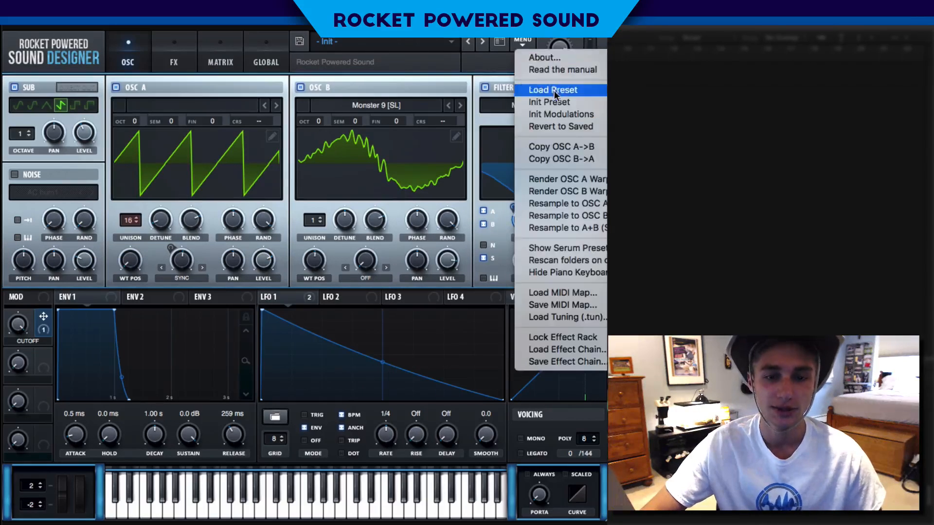
click(553, 104)
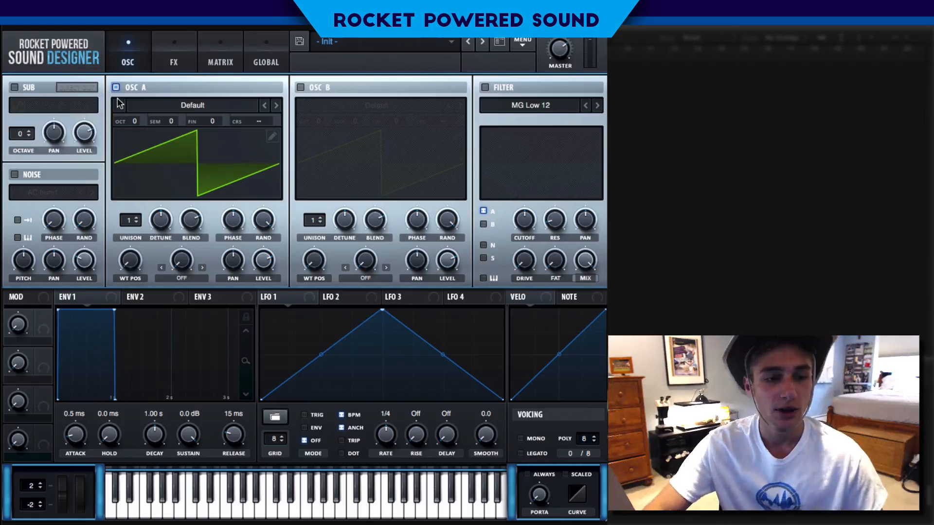
Step: Enable the sub oscillator with a saw waveform and set its octave to 1
click(14, 87)
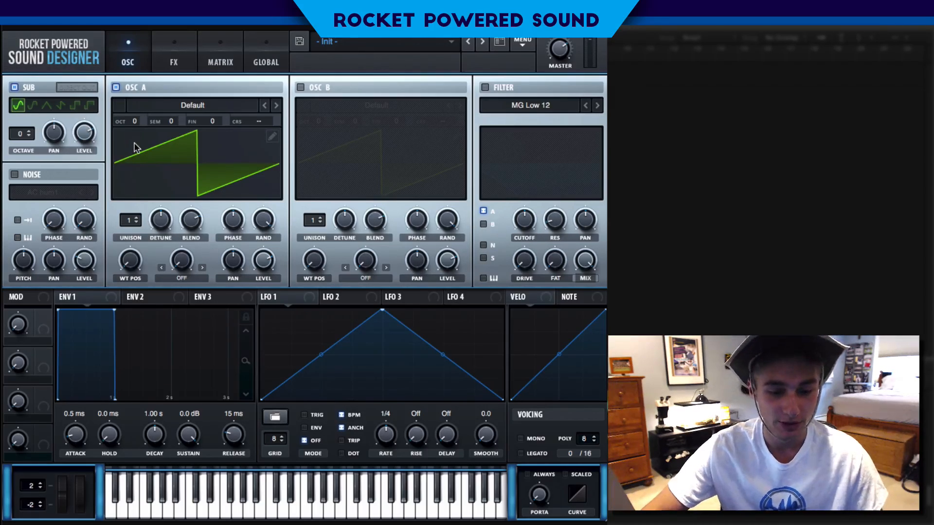
click(66, 106)
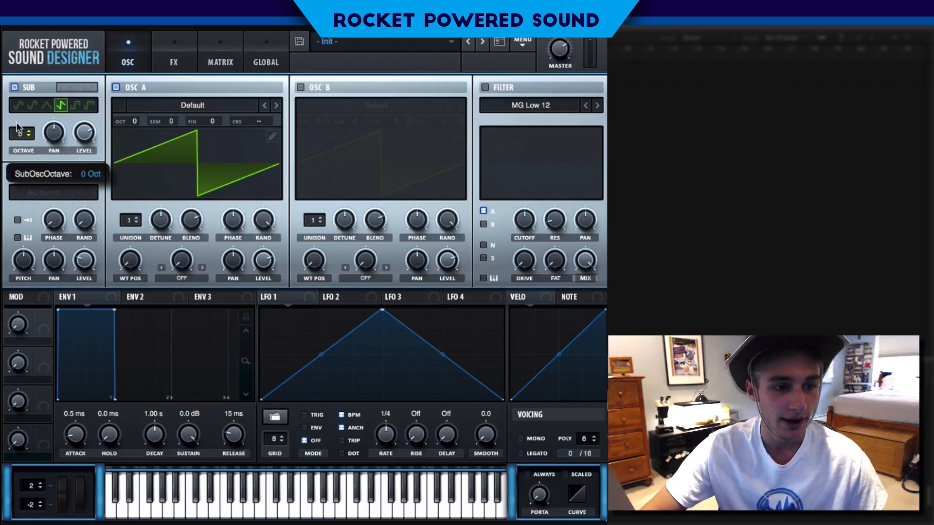
drag(16, 123, 18, 120)
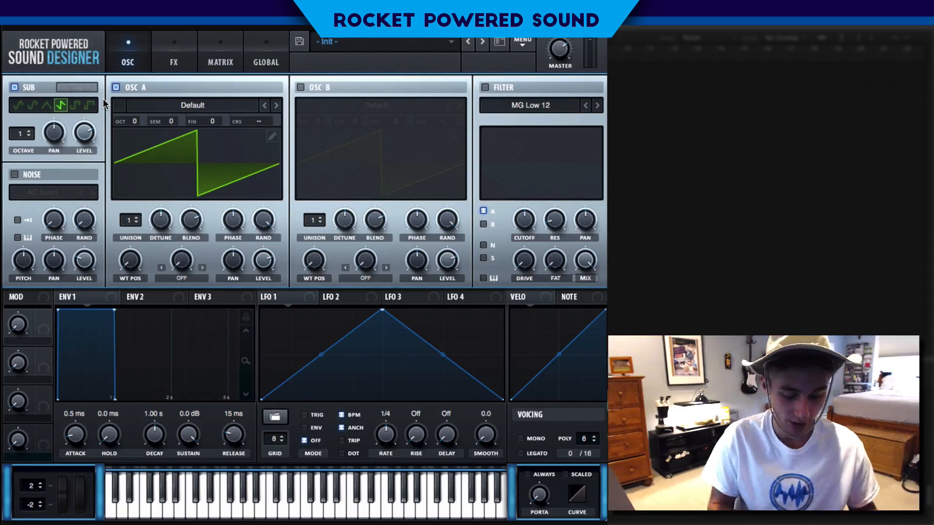
Step: Audition the sub oscillator alone at lower octaves with oscillator A switched off, and switch oscillator A back on
key(super+k)
key(d)
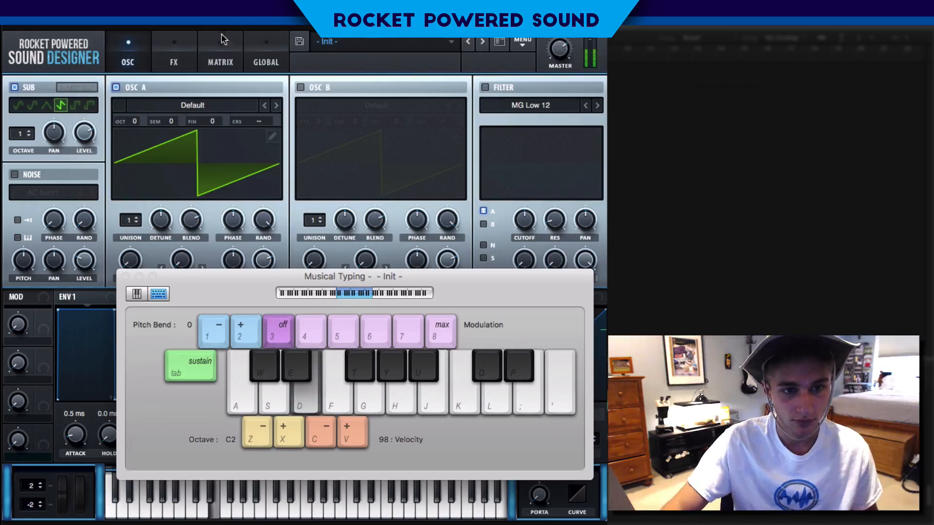
key(super+k)
click(116, 87)
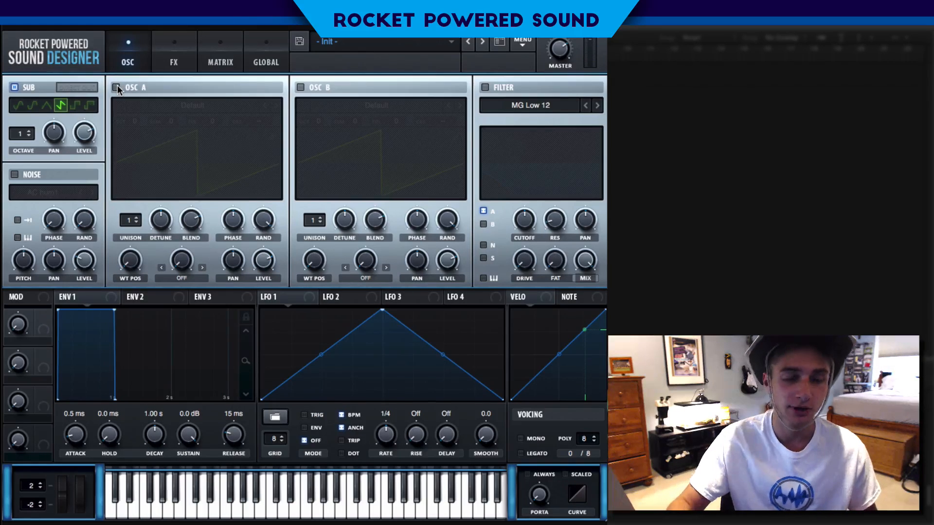
key(d)
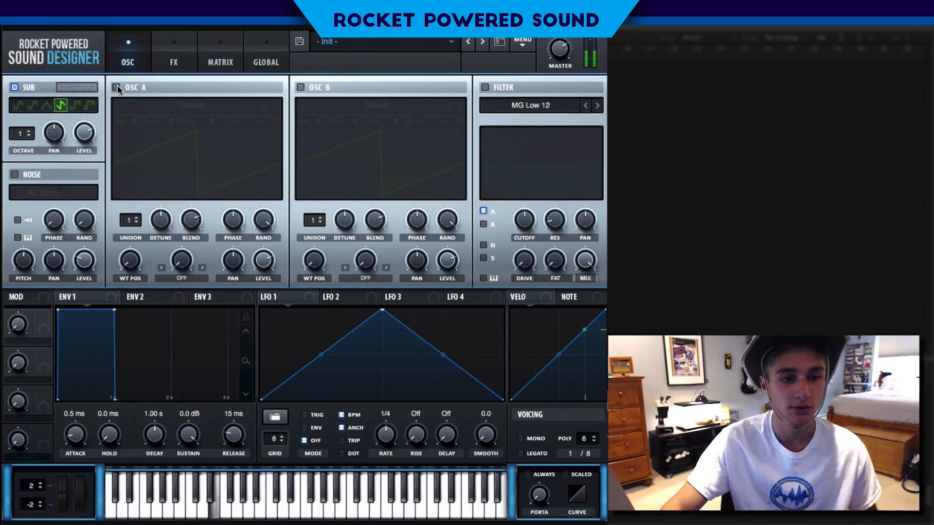
key(z)
key(d)
key(z)
key(d)
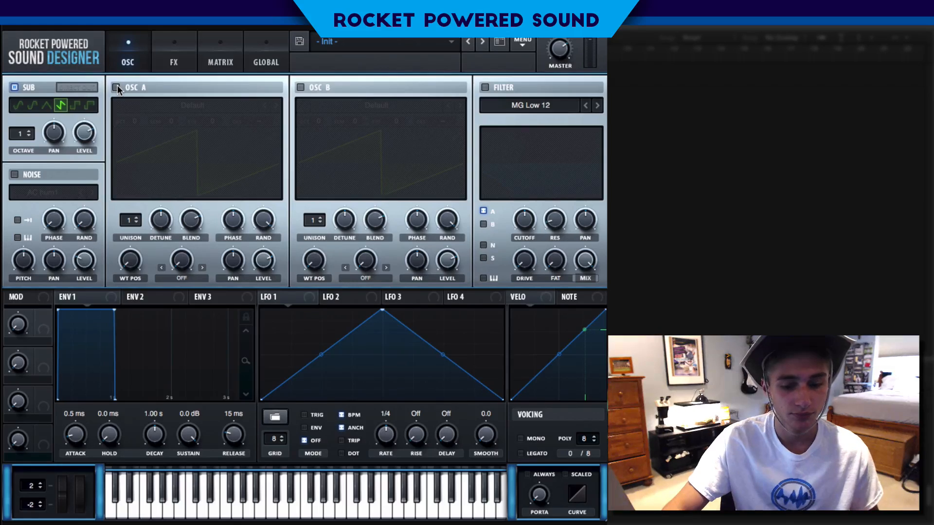
click(117, 87)
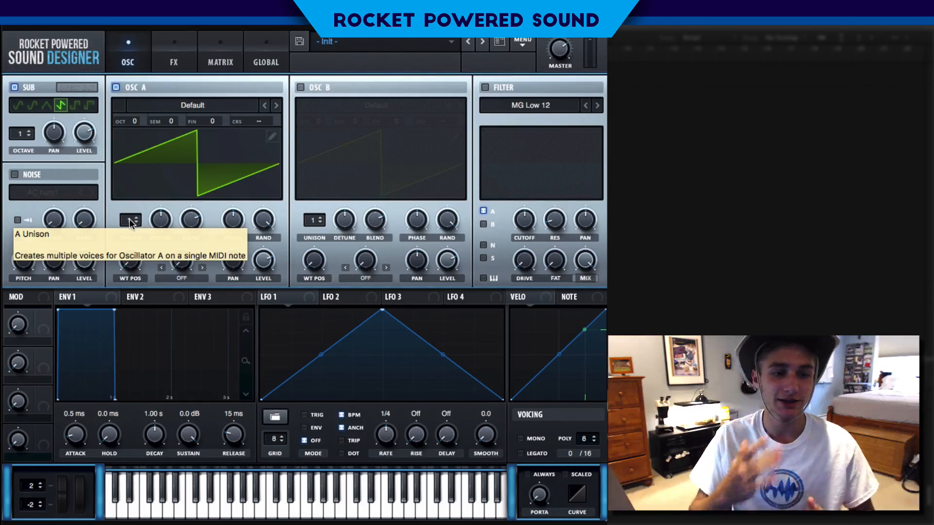
Step: Set oscillator A's unison to 16 voices and lower its detune
drag(129, 219, 153, 40)
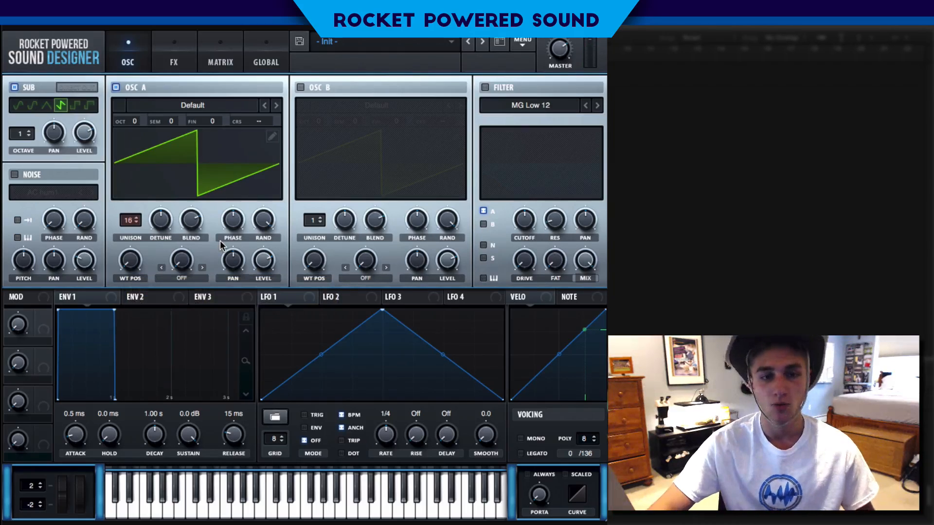
click(156, 219)
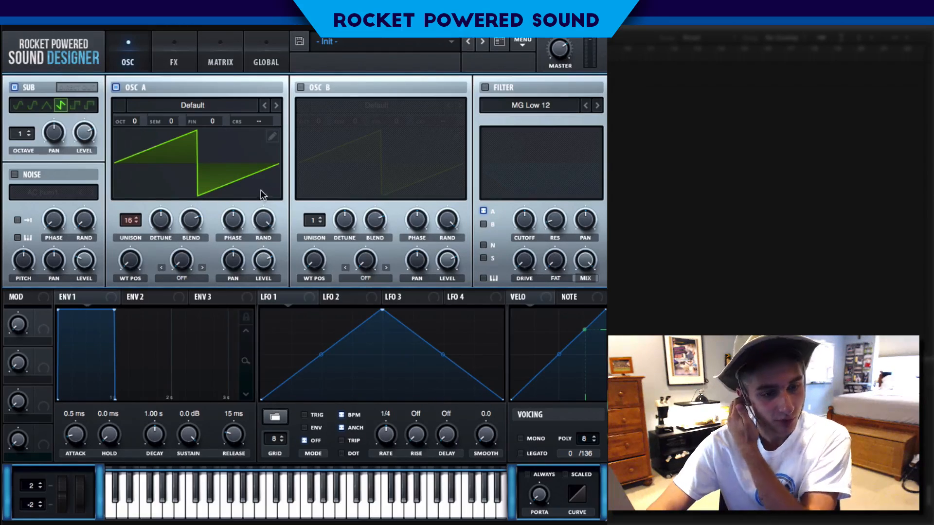
mouse_move(266, 219)
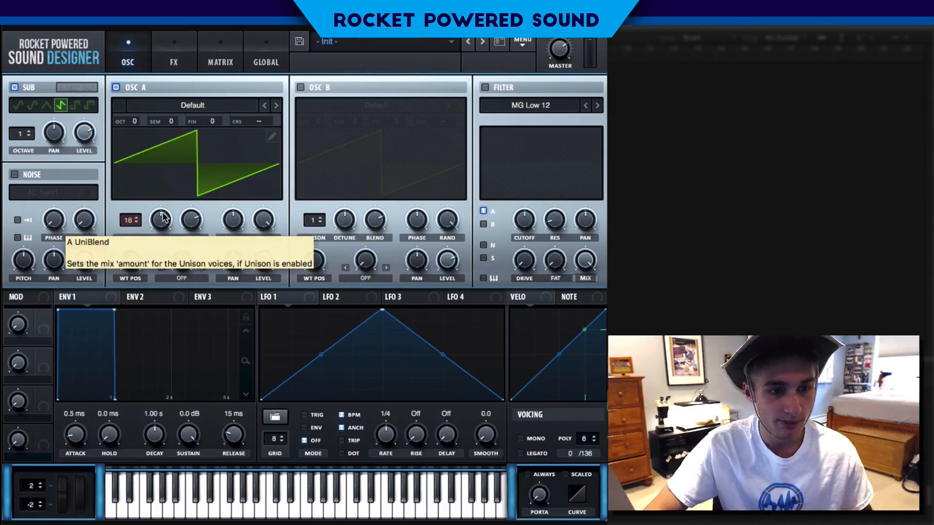
drag(161, 221, 157, 243)
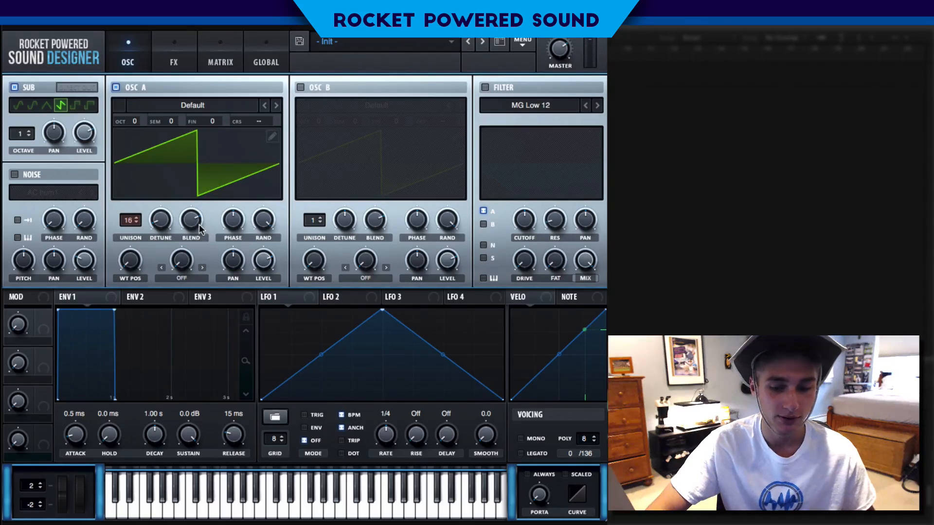
click(161, 220)
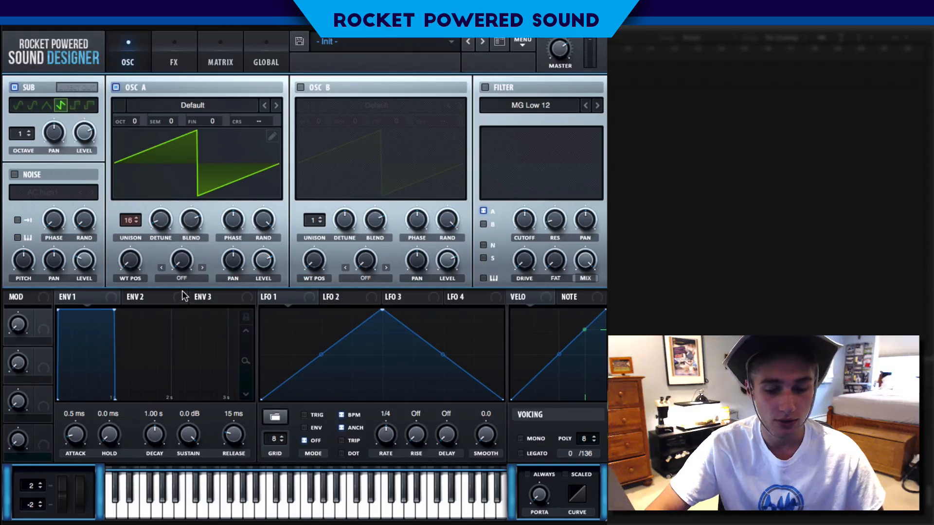
Step: Apply the Sync (No Window) warp mode to oscillator A with a warp amount of about 3.53%
click(180, 283)
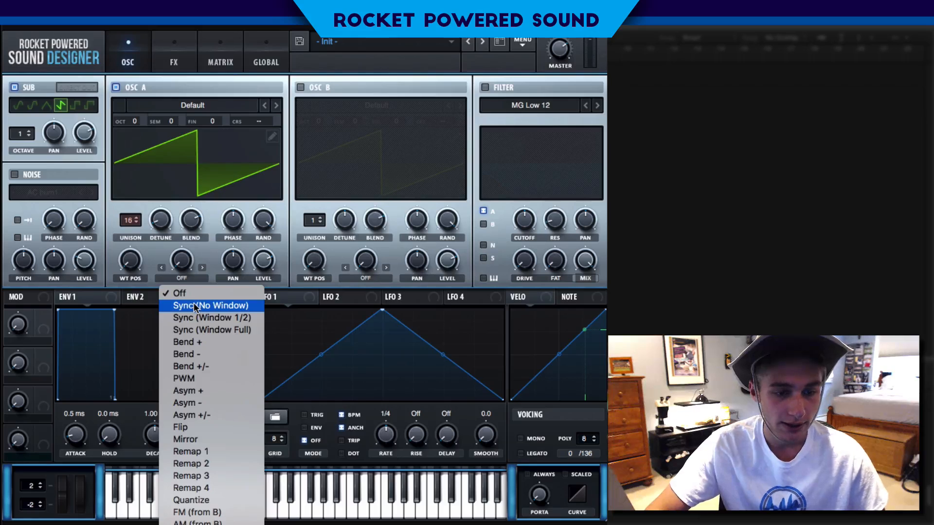
click(232, 308)
drag(163, 268, 173, 172)
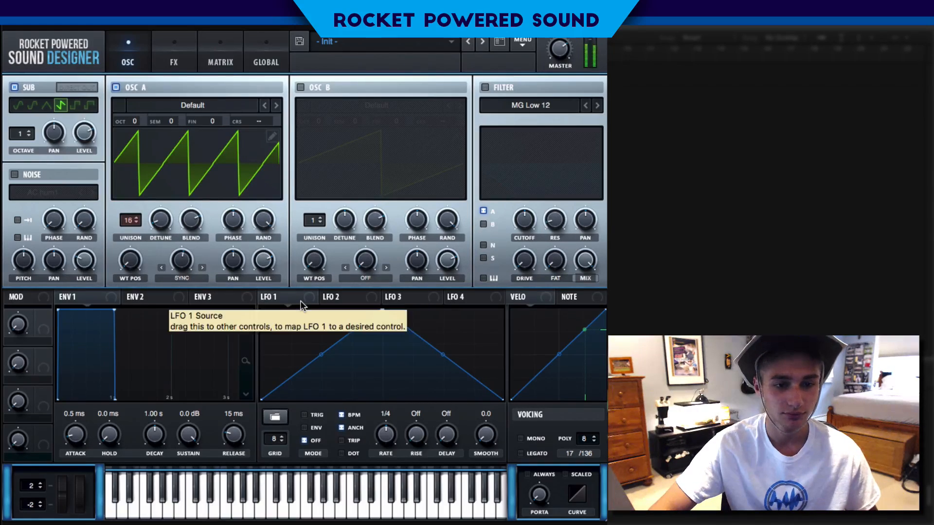
drag(202, 263, 168, 238)
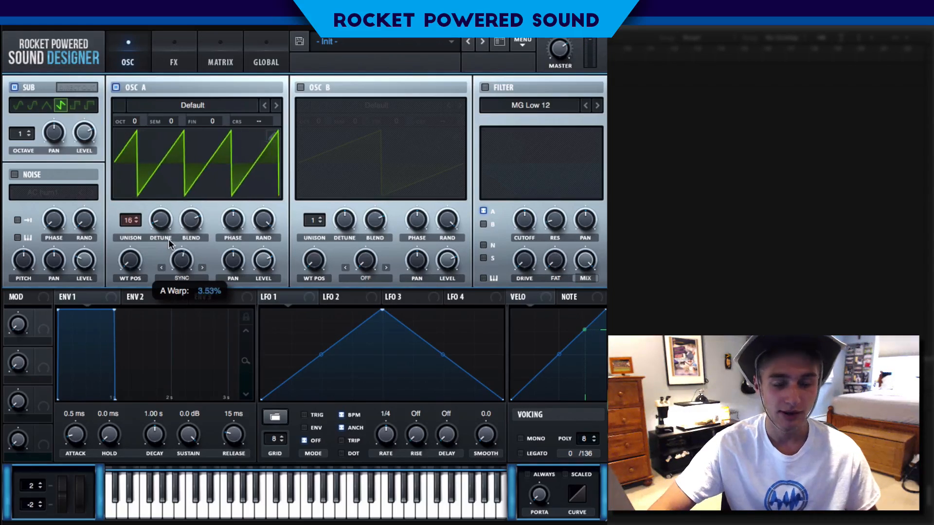
Step: Assign LFO 1 to oscillator A's warp and reshape the LFO into a slightly curved descending ramp
drag(282, 303, 130, 258)
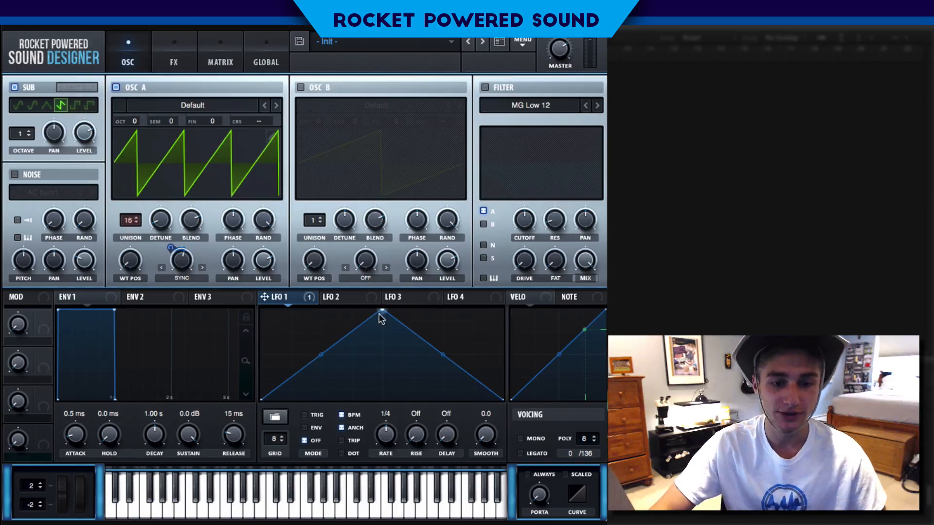
drag(382, 311, 262, 311)
drag(382, 356, 376, 358)
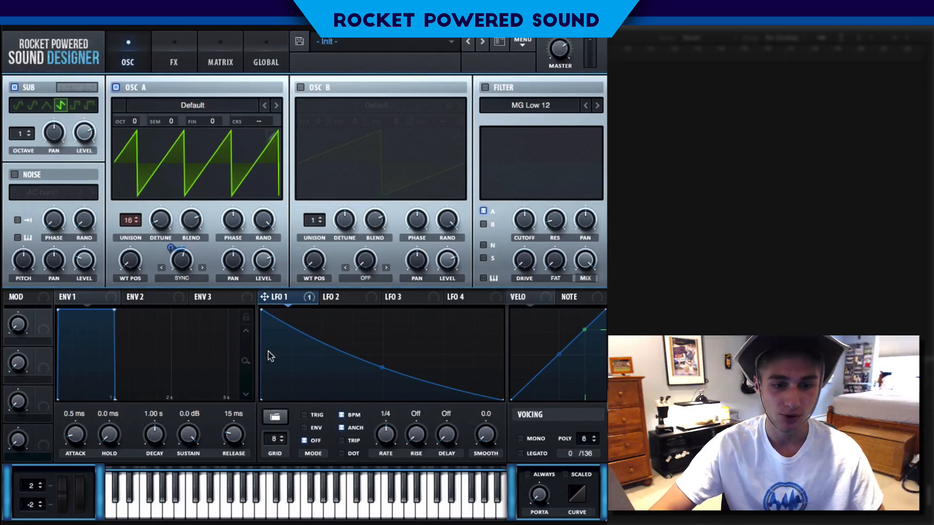
Step: Set LFO 1 to ENV mode and lengthen the ENV 1 release to 123 ms
click(305, 415)
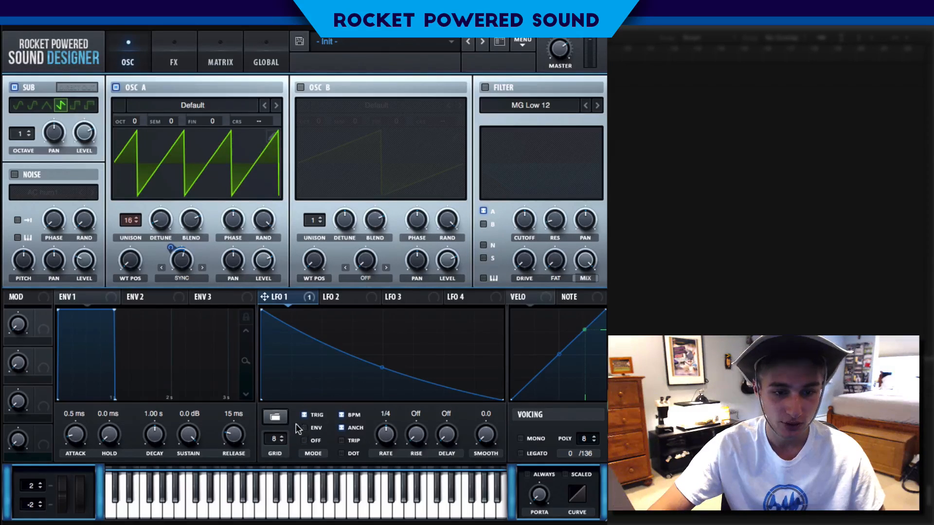
drag(225, 443, 230, 427)
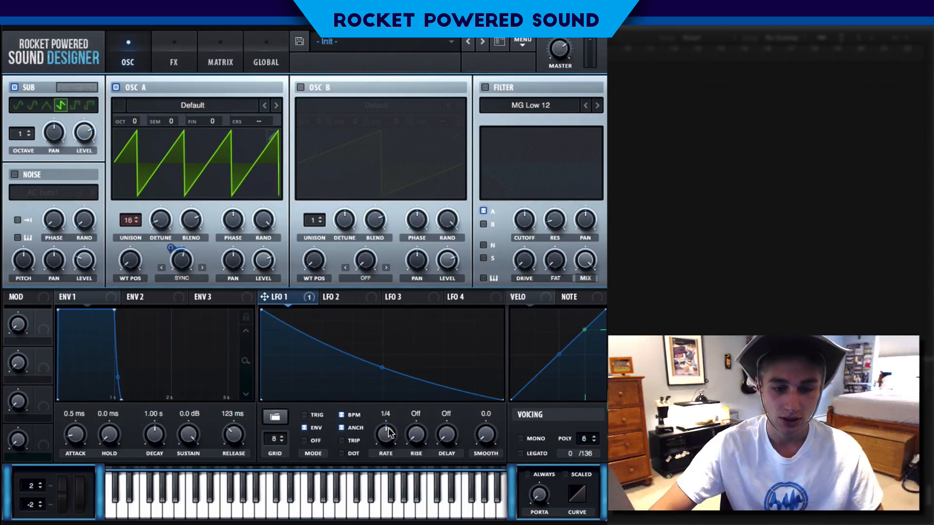
key(a)
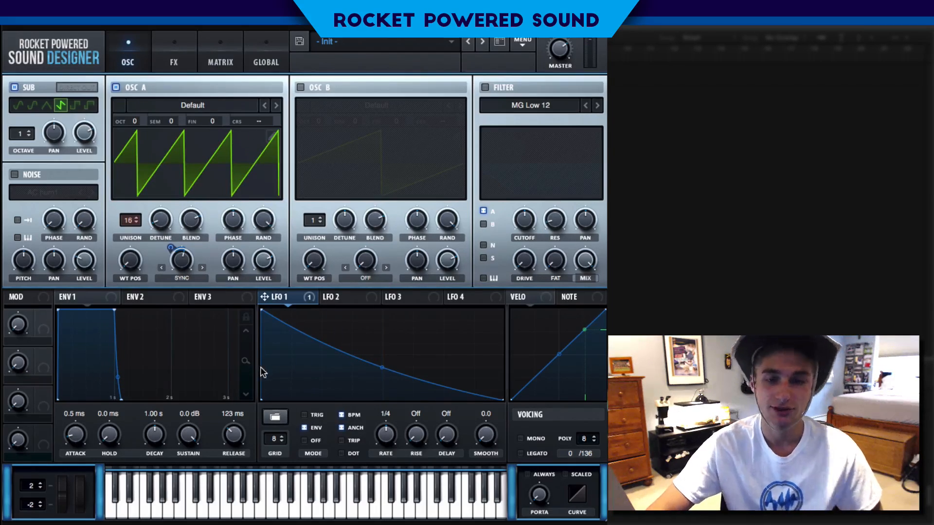
Step: Raise oscillator A's sync warp amount slightly
mouse_move(186, 263)
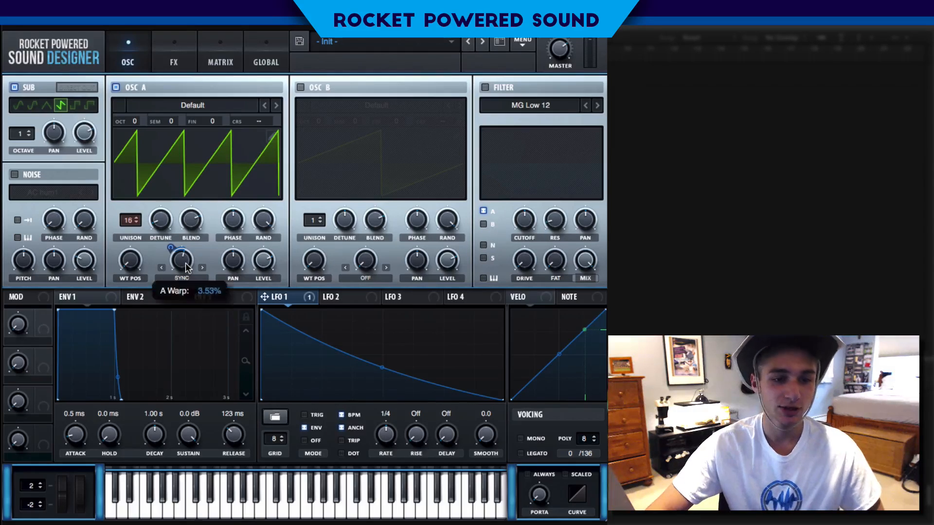
drag(185, 263, 185, 265)
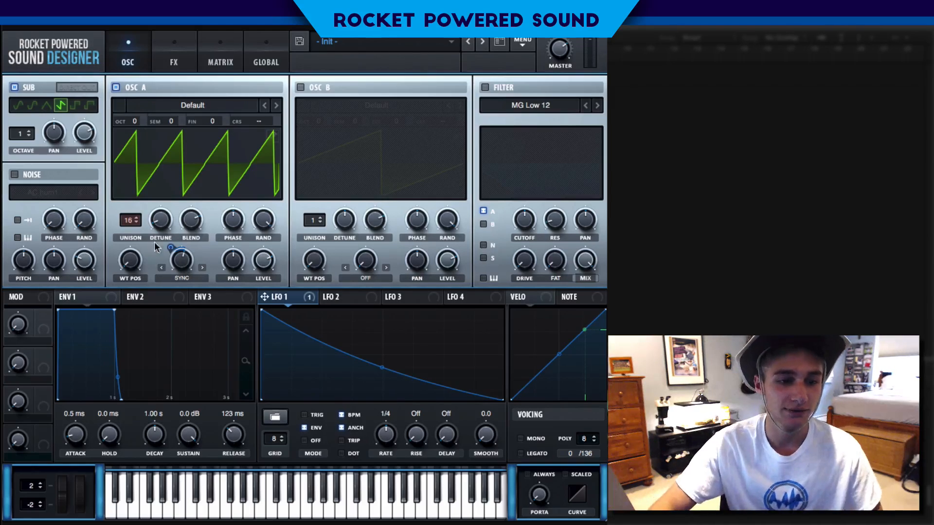
Step: Bypass LFO 1's modulation of oscillator A's warp to compare the sound, and re-enable it
right_click(181, 260)
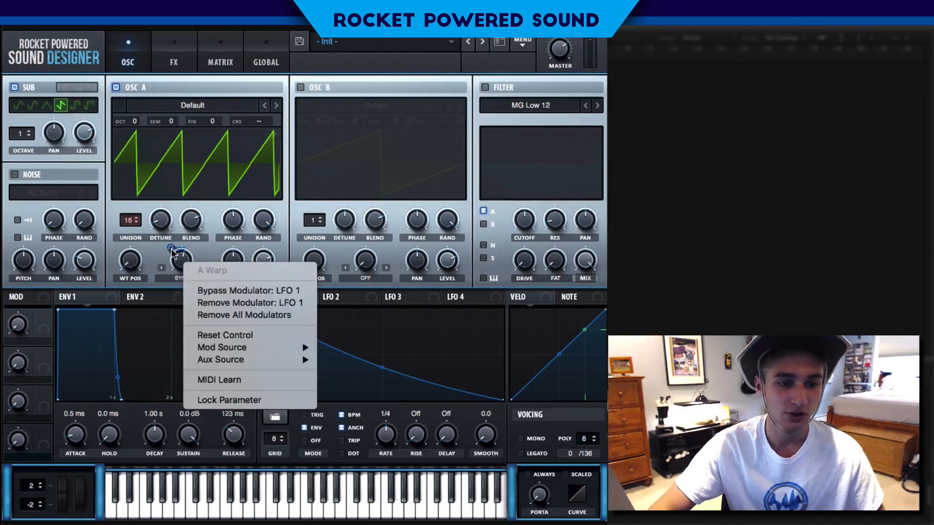
click(238, 292)
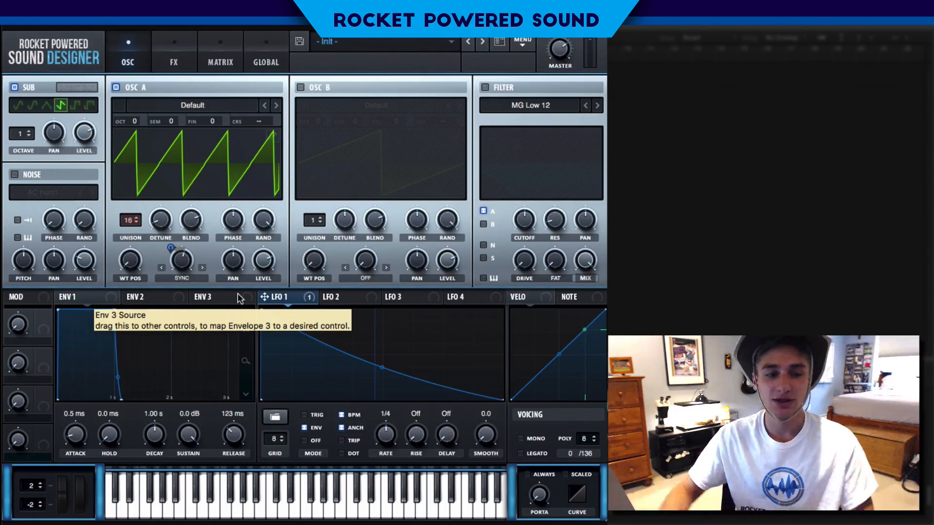
right_click(182, 260)
click(231, 292)
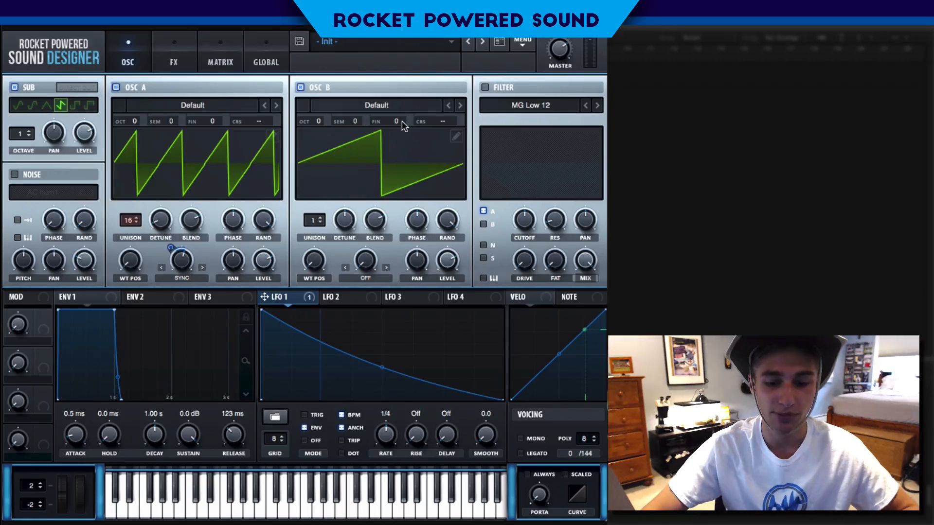
Step: Load the Spectral wavetable Monster 8 [SL] into oscillator B and raise its wavetable position
click(399, 111)
mouse_move(404, 157)
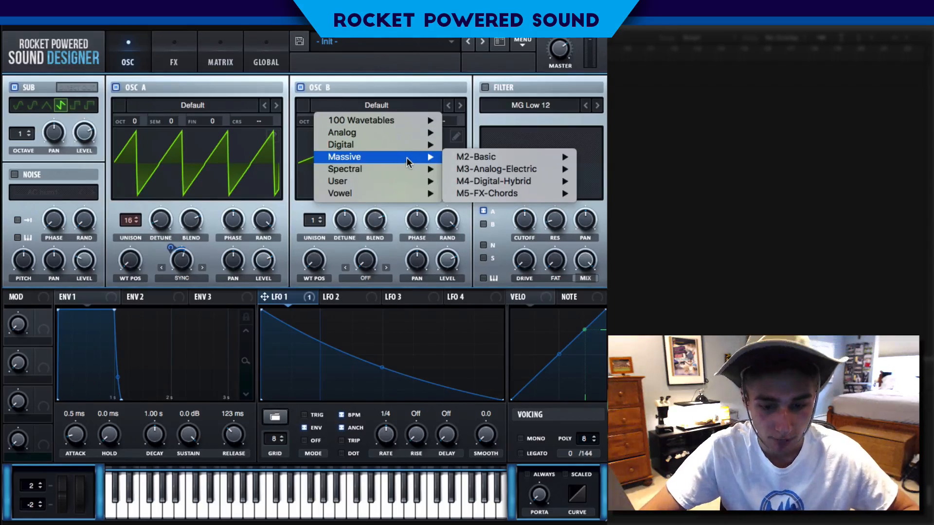
mouse_move(423, 169)
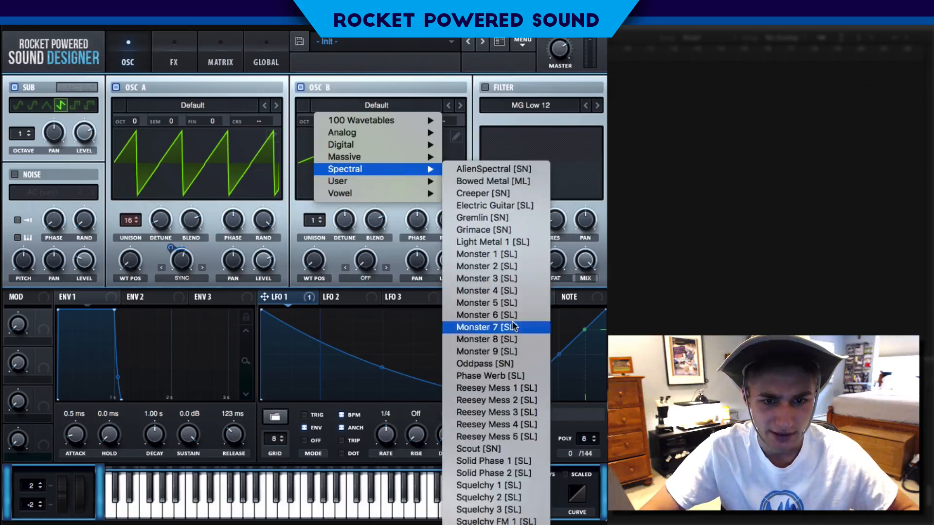
click(516, 340)
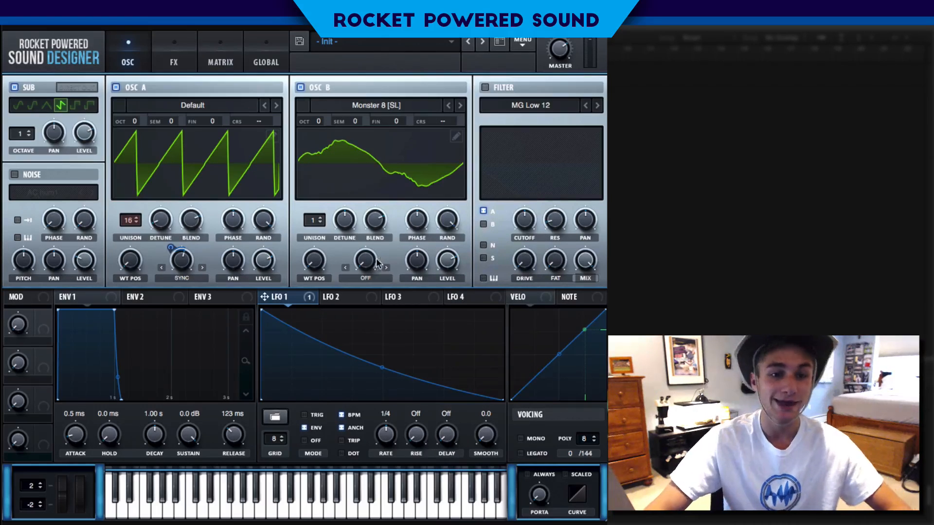
mouse_move(308, 257)
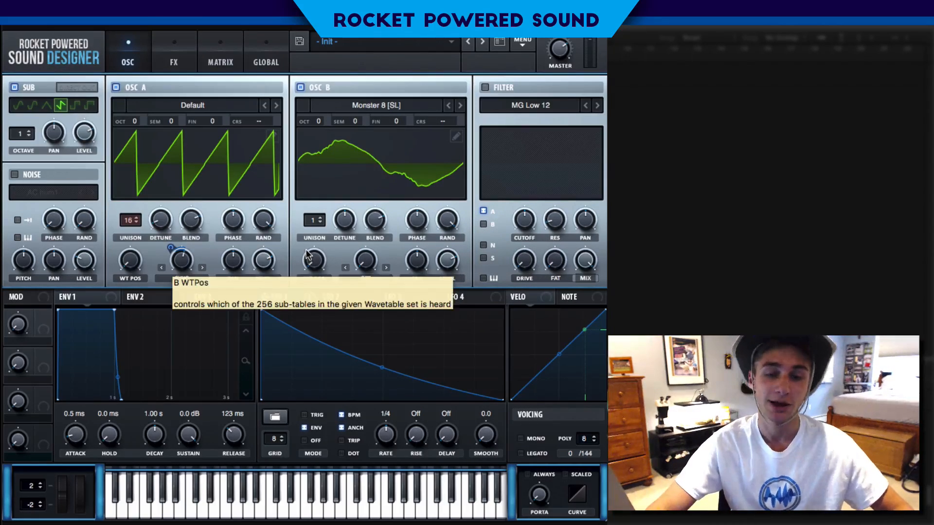
drag(307, 257, 276, 156)
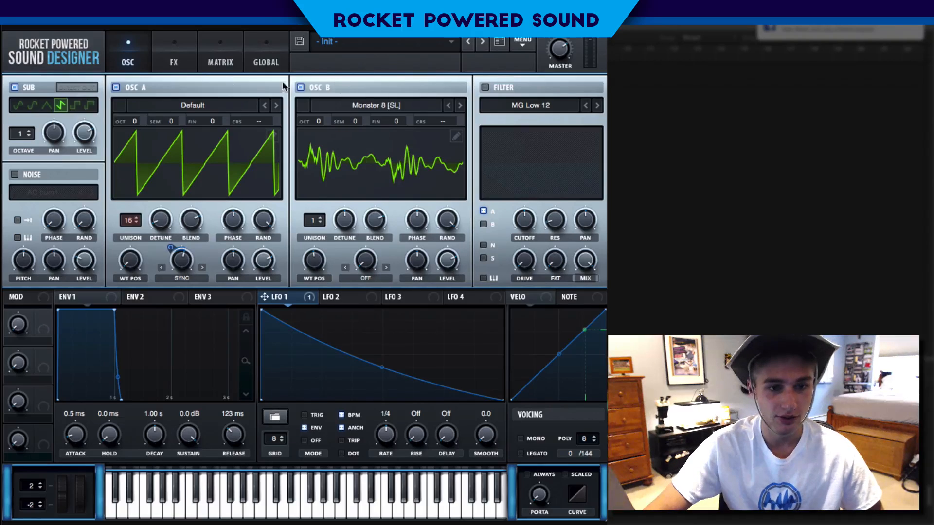
Step: Switch off oscillator A and the sub oscillator to isolate oscillator B
click(116, 87)
click(15, 87)
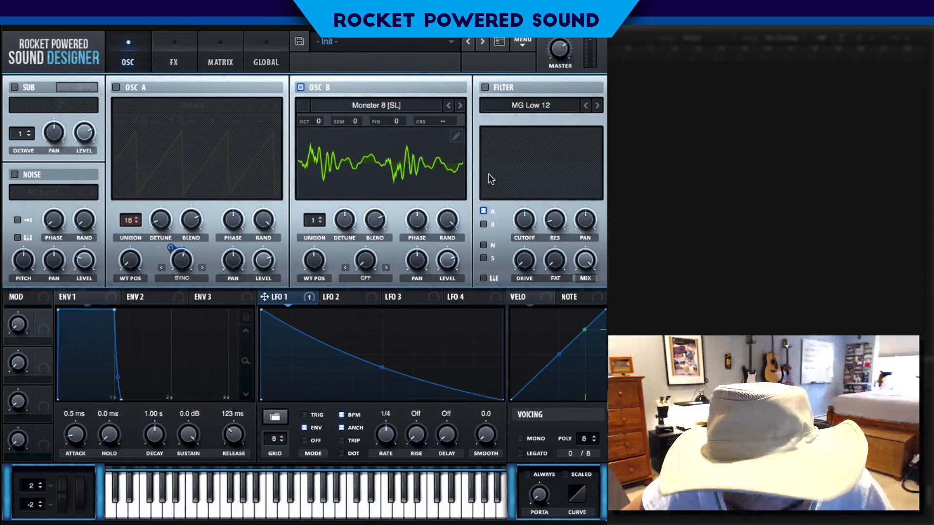
Step: Load the Monster 9 [SL] wavetable into oscillator B and switch the sub oscillator and oscillator A back on
click(460, 105)
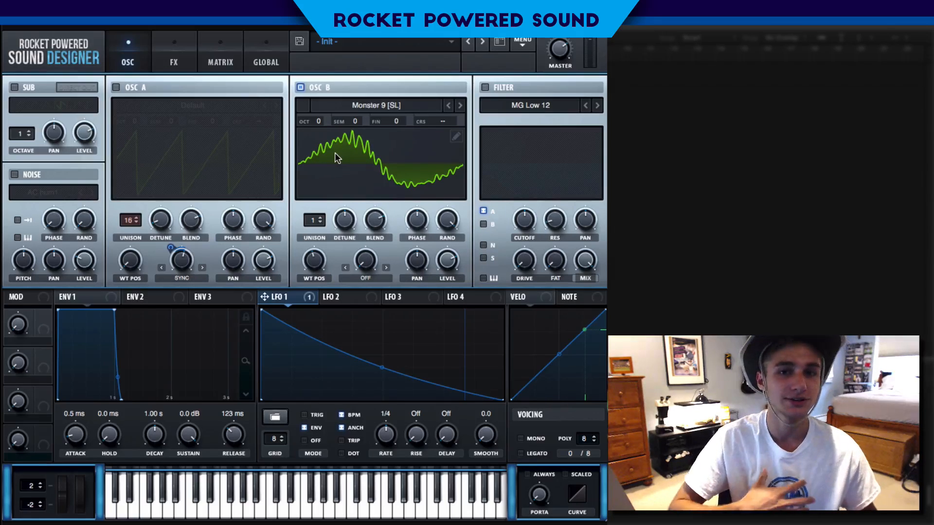
click(14, 87)
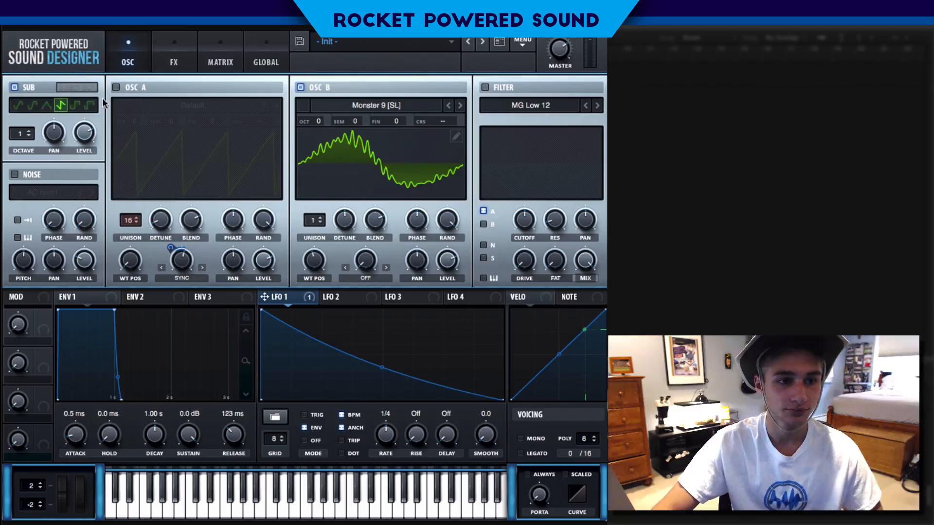
click(116, 87)
Step: Enable the MG Low 12 filter, lower its cutoff nearly to minimum, and route oscillator B and the sub through it
click(485, 87)
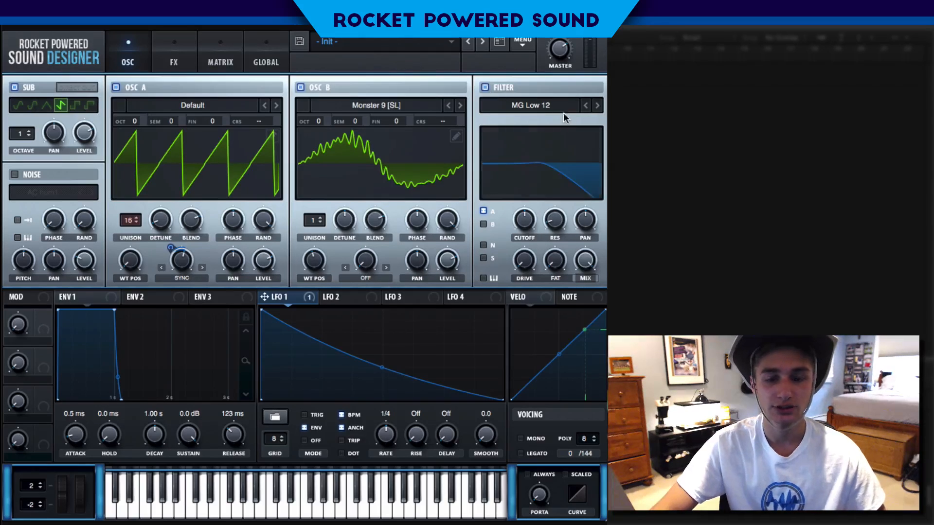
click(540, 106)
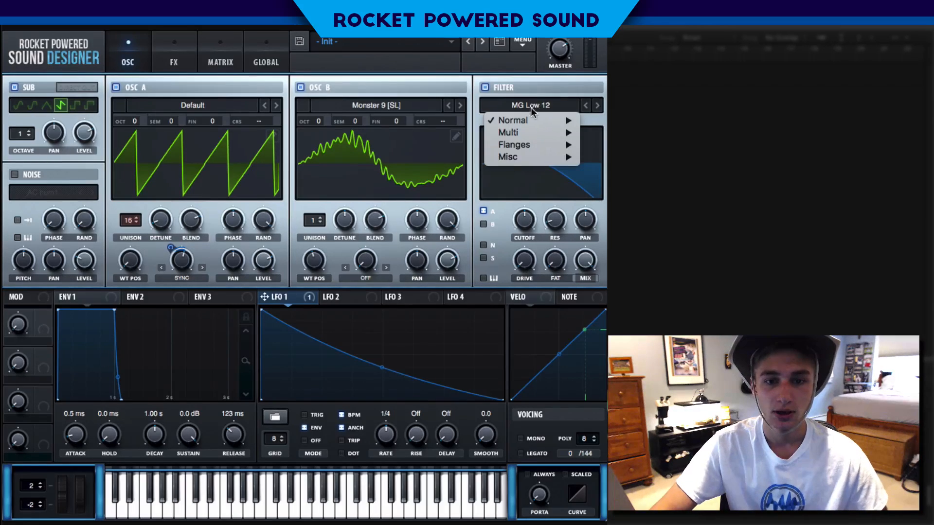
click(534, 105)
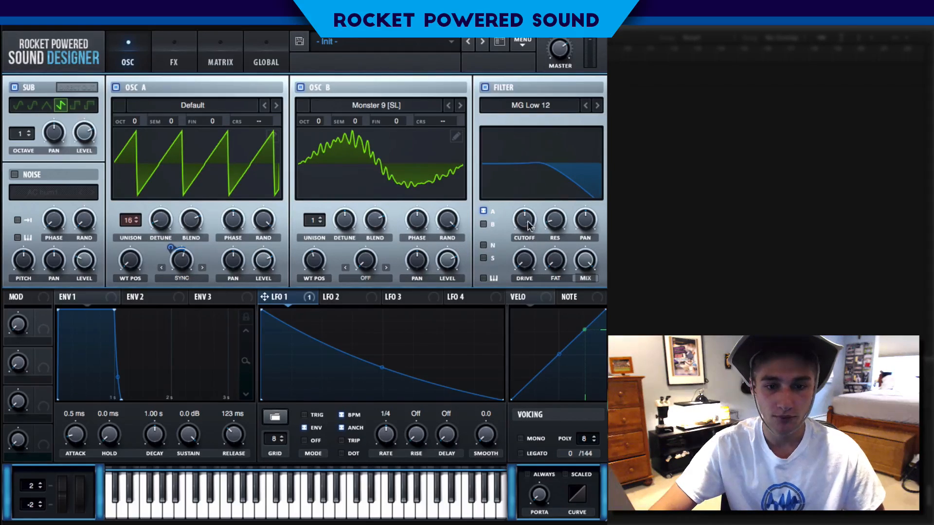
drag(528, 225, 499, 272)
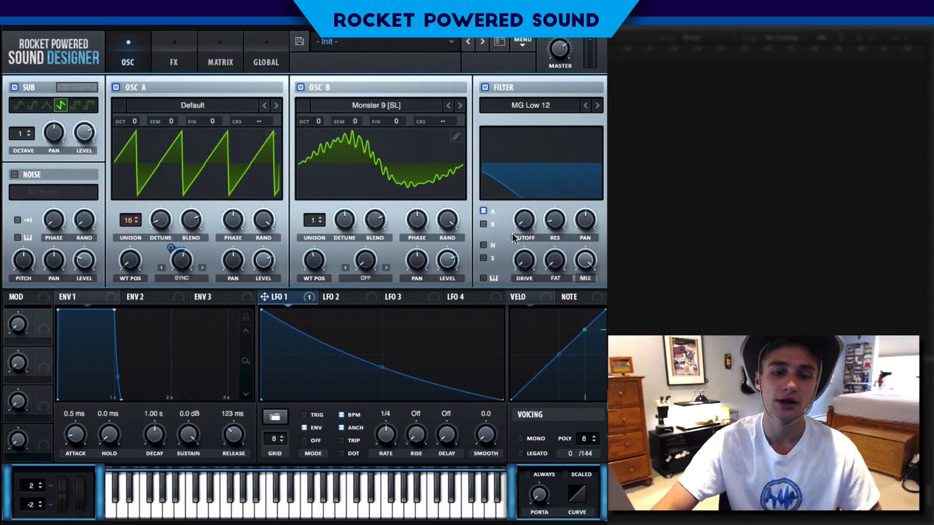
click(484, 224)
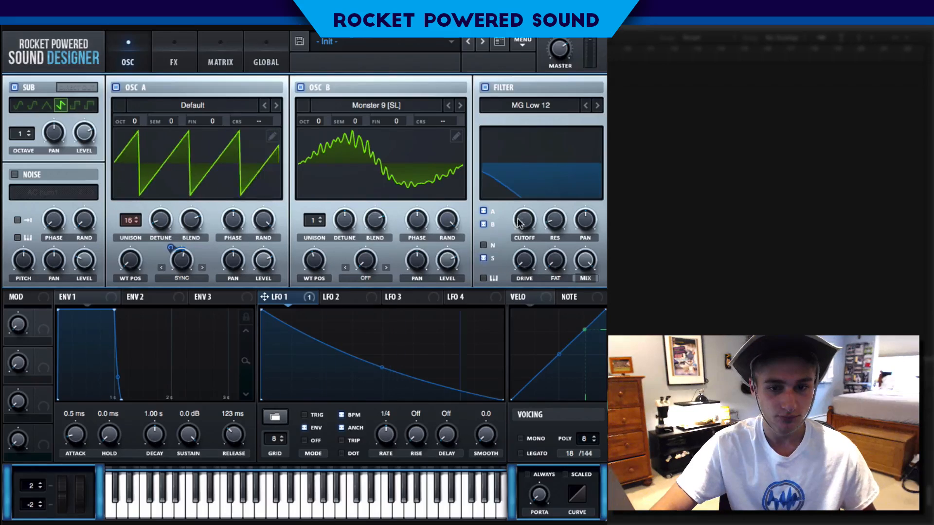
drag(524, 220, 410, 314)
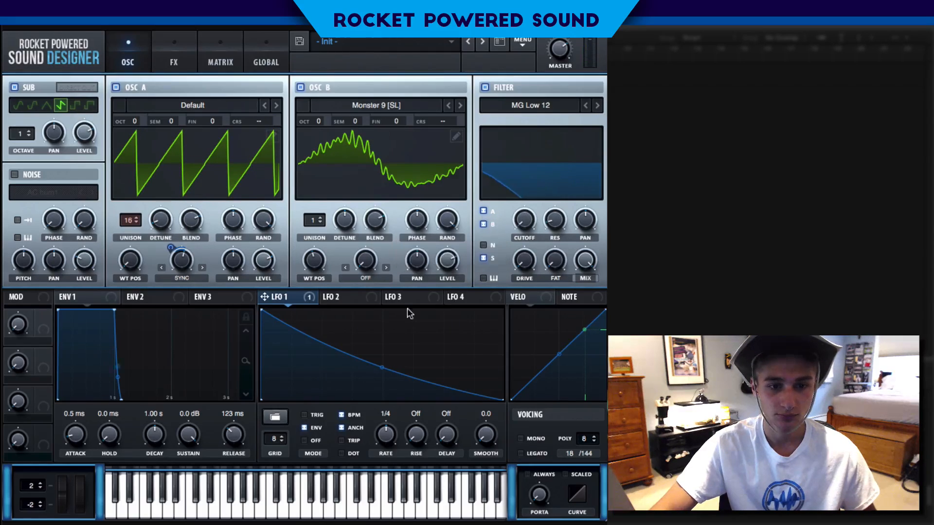
Step: Assign LFO 1 and Macro 1 to the filter cutoff and set Macro 1 to 100%
drag(268, 297, 490, 208)
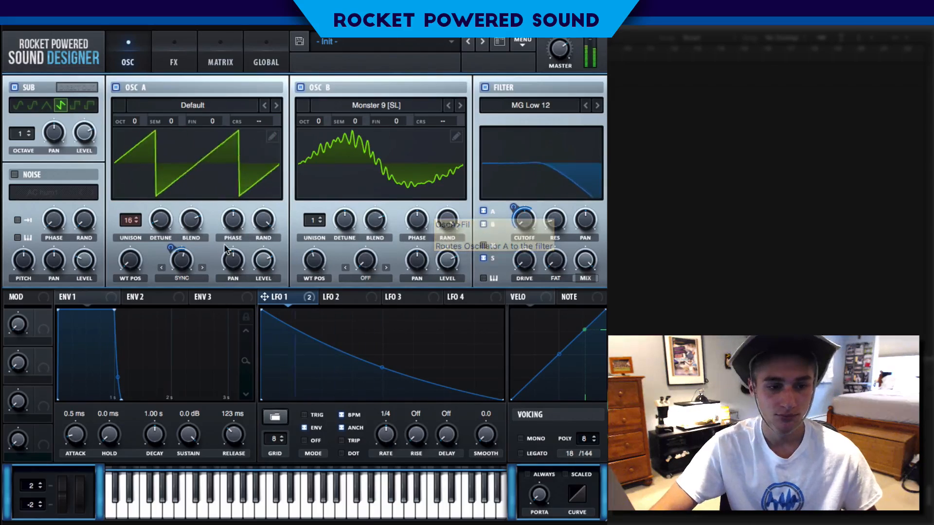
drag(45, 317, 470, 229)
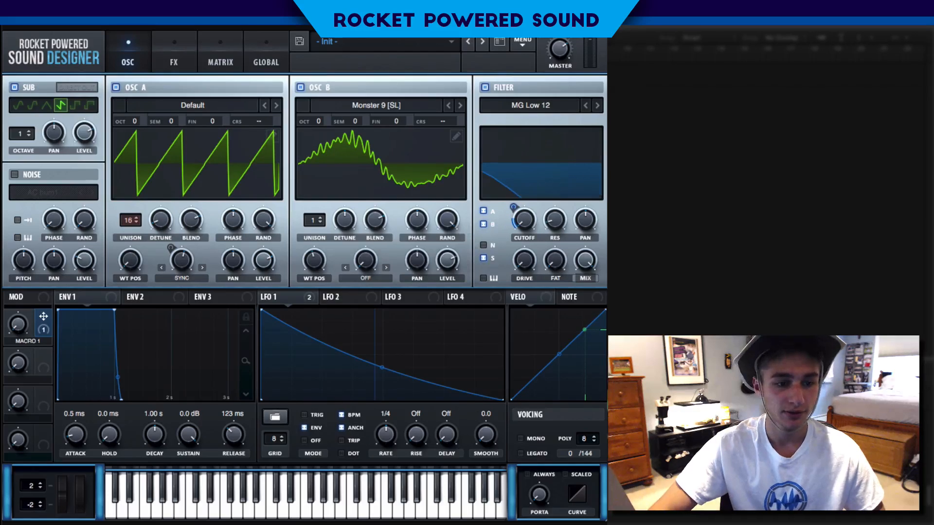
drag(18, 324, 54, 164)
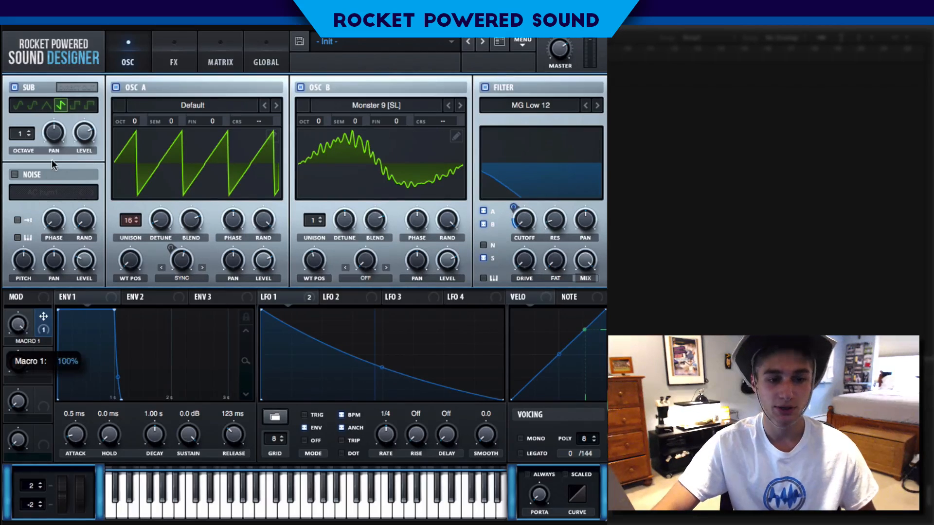
Step: Rename Macro 1 as Lowpass
double_click(39, 341)
text(L)
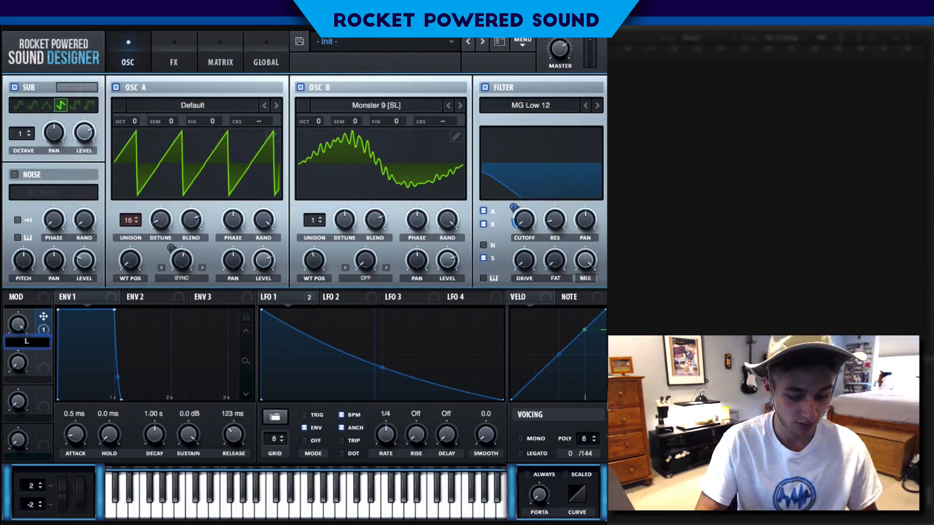
text(owpass)
key(Return)
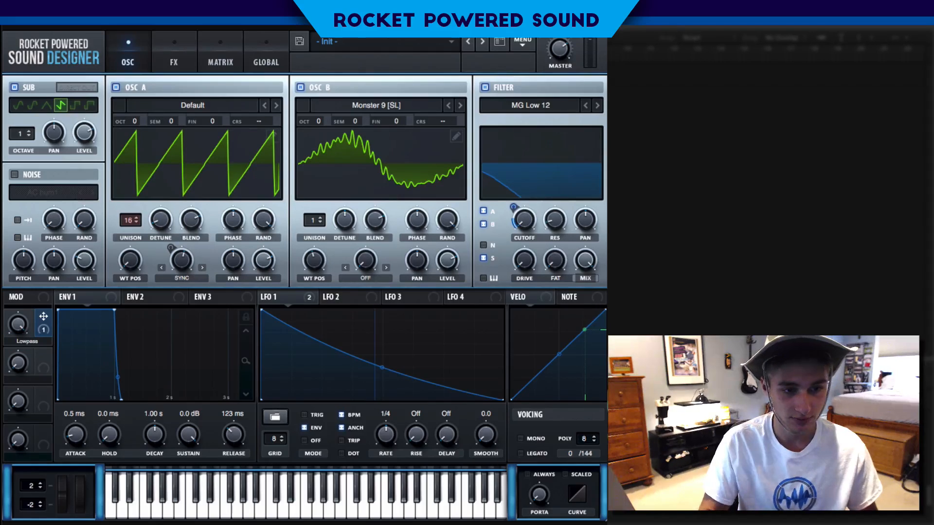
Step: Rename the first macro as Cutoff and sweep its amount to test the filter
double_click(27, 341)
text(C)
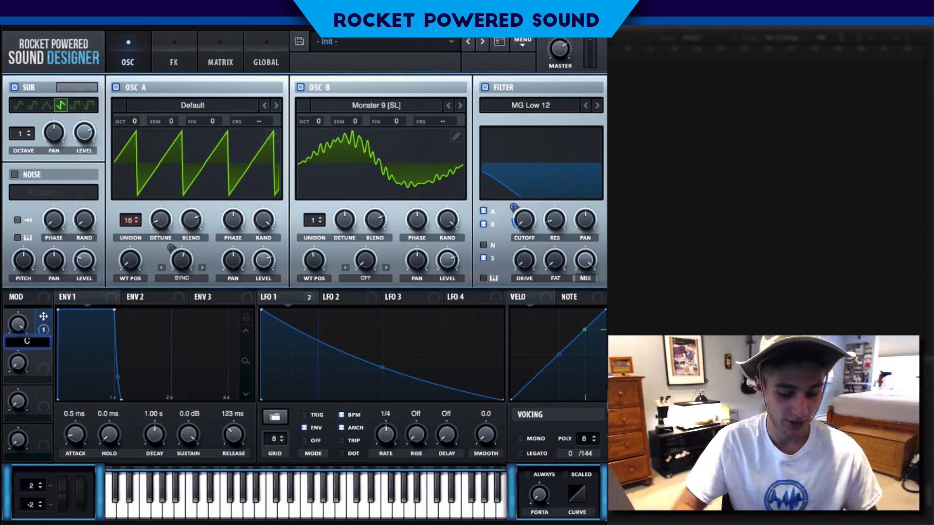
text(utoff)
key(Return)
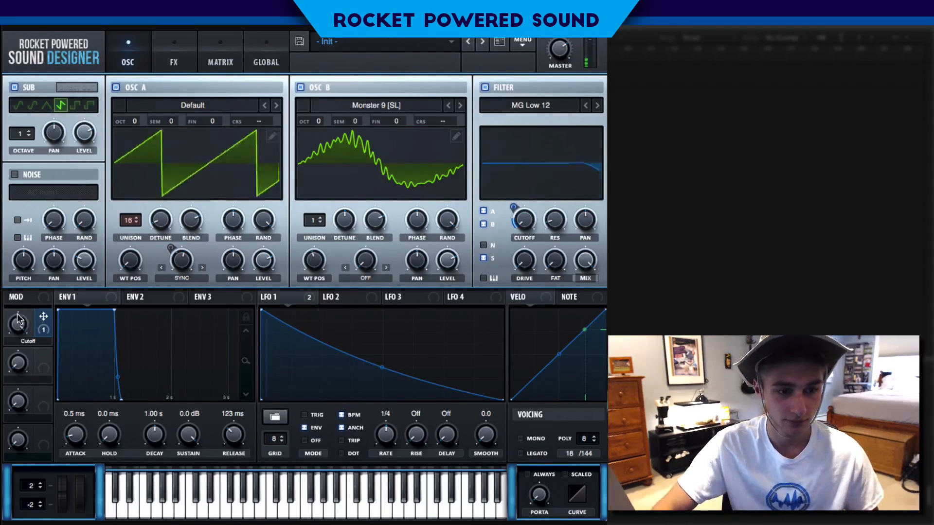
drag(17, 319, 48, 480)
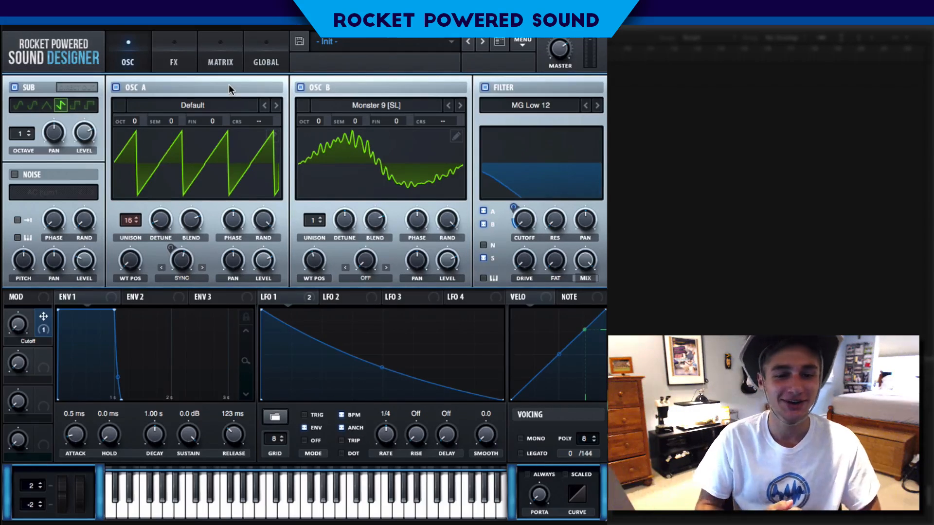
Step: Enable the Chorus effect, place it first in the effects chain, and raise its mix and low-pass cutoff to maximum
click(174, 57)
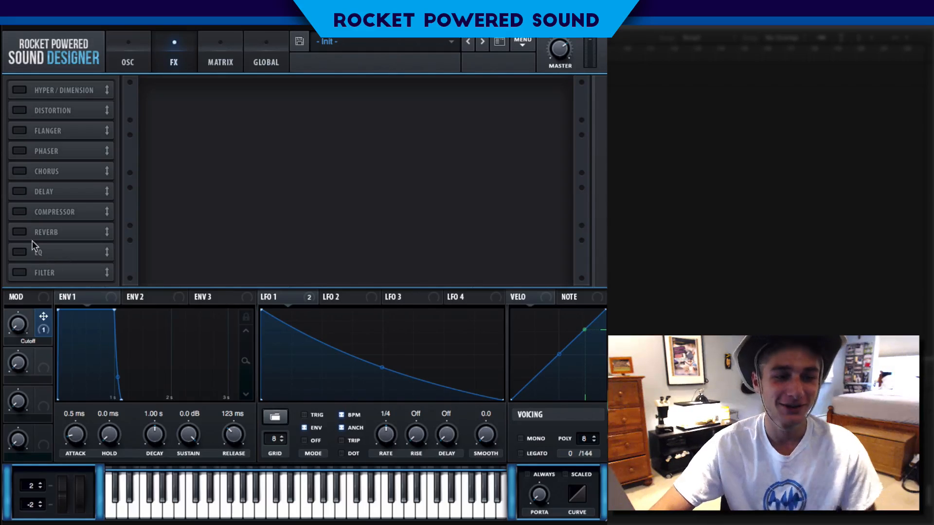
click(32, 171)
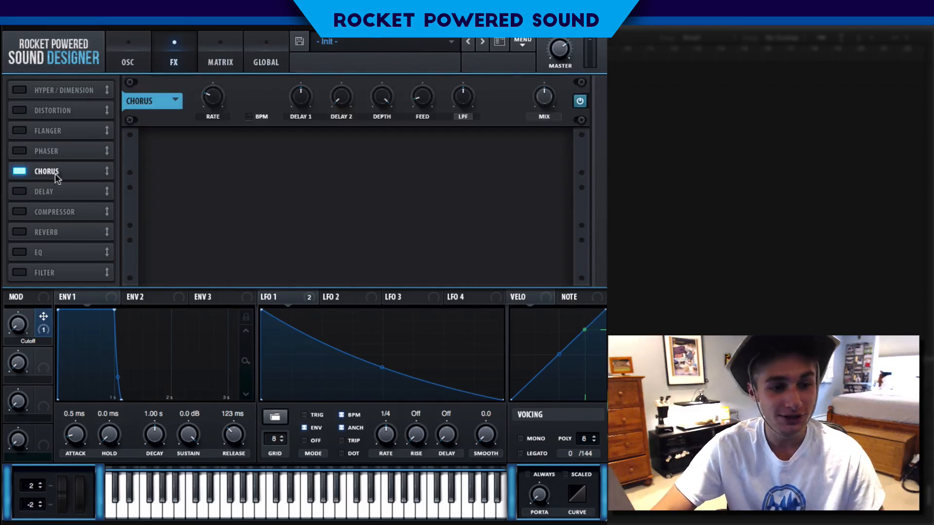
drag(31, 171, 49, 90)
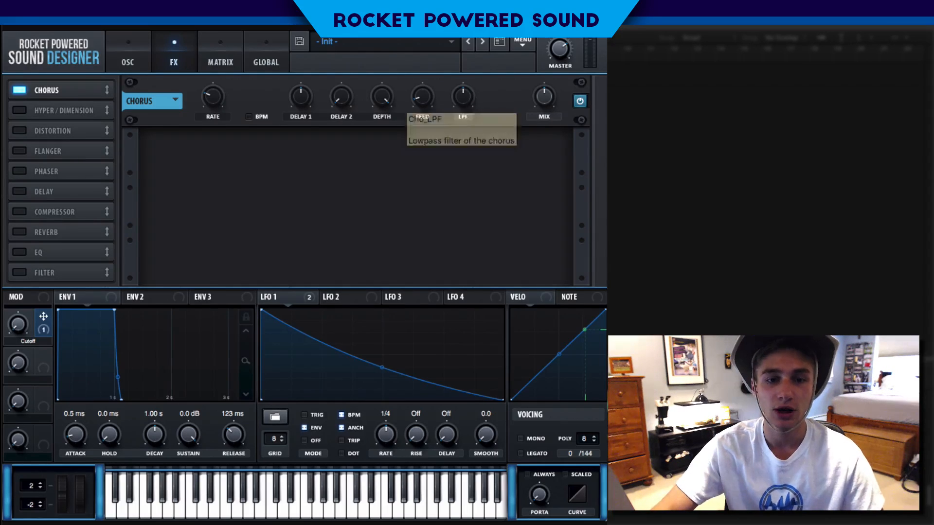
drag(551, 96, 550, 49)
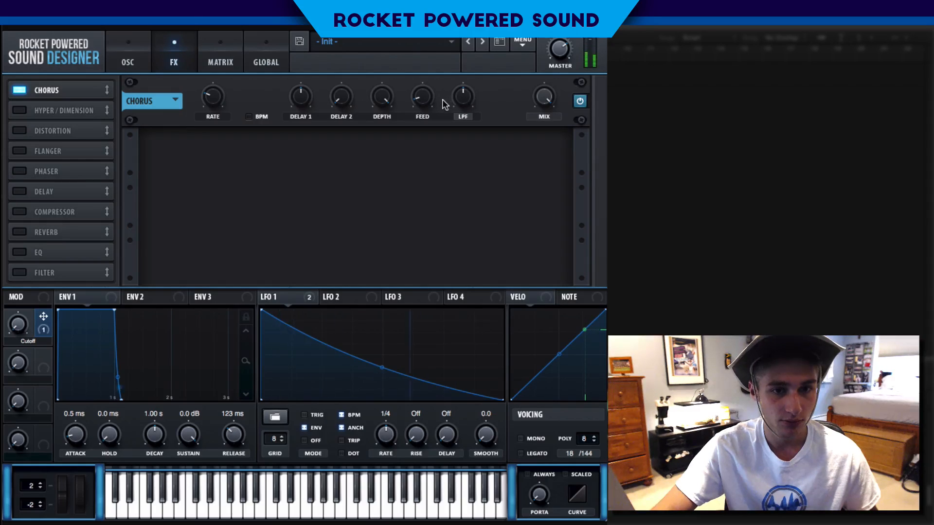
drag(460, 98, 460, 64)
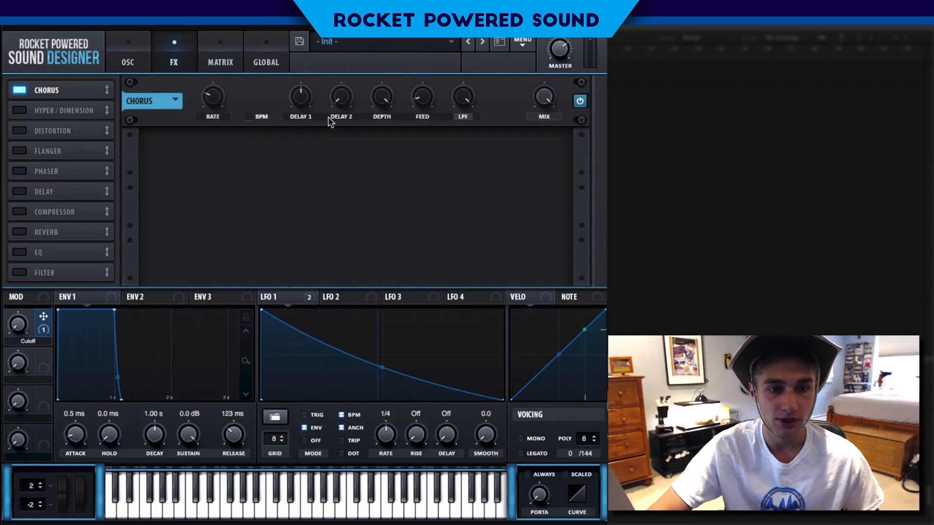
Step: Fine-tune the chorus's first delay and its rate
mouse_move(313, 102)
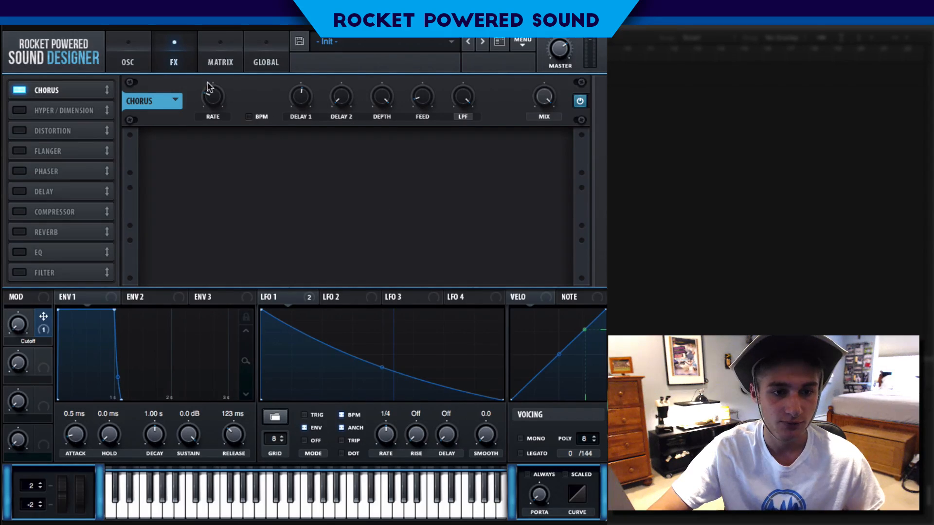
mouse_move(211, 94)
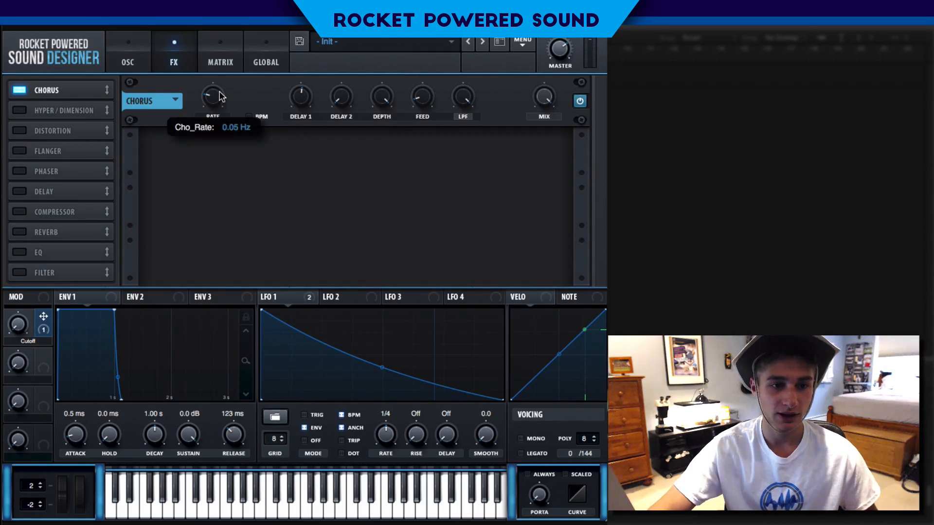
drag(224, 47, 185, 50)
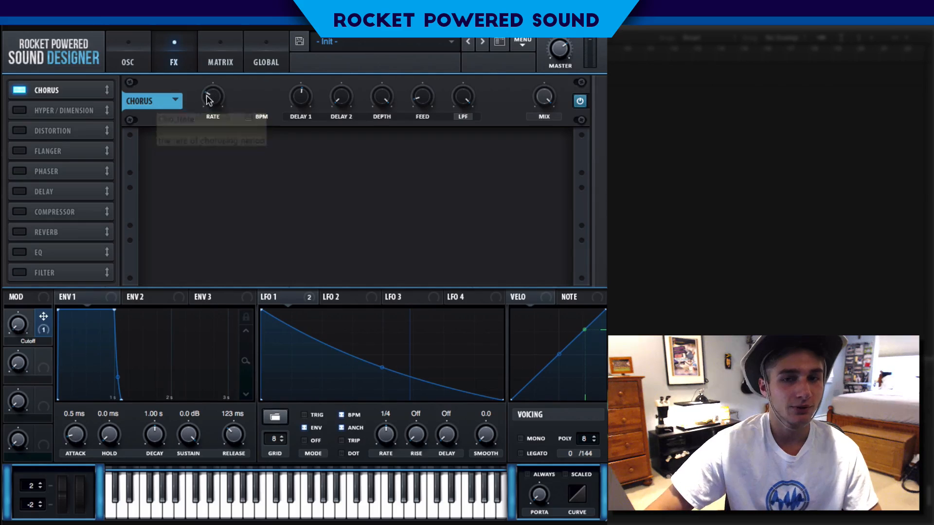
click(129, 56)
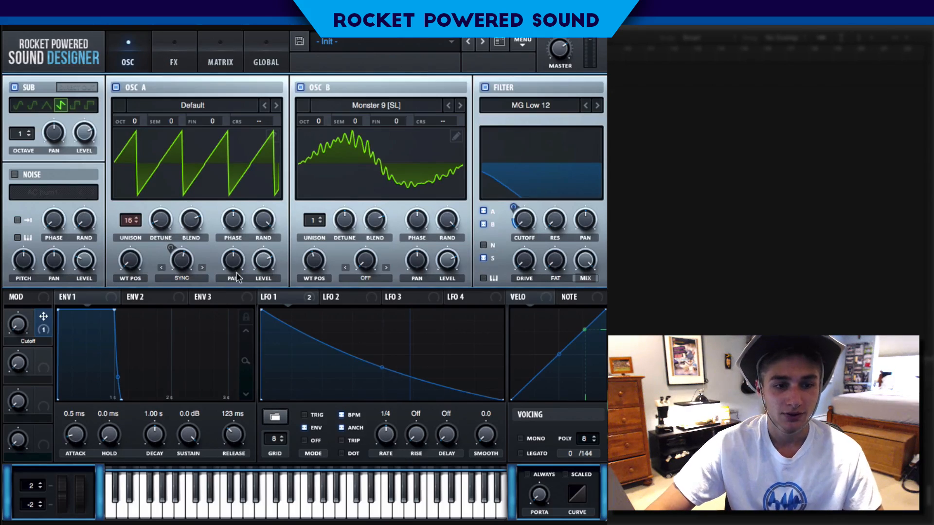
click(206, 45)
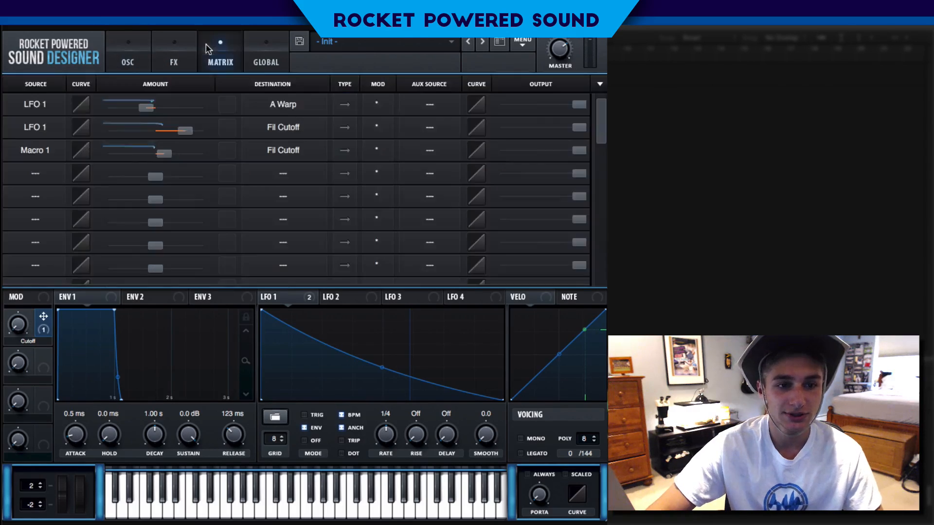
click(192, 56)
click(202, 53)
click(188, 49)
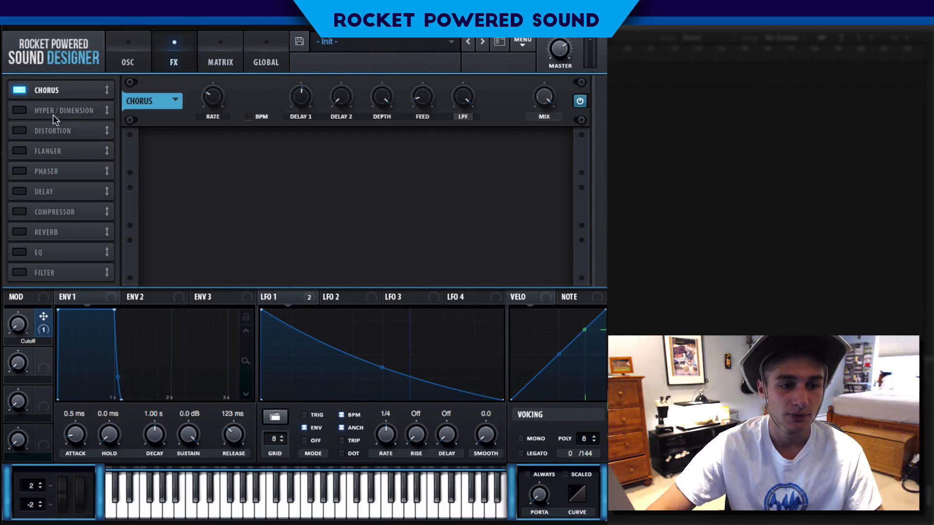
Step: Lower the chorus filter's cutoff to about halfway and keep the filter type at LPF
mouse_move(209, 100)
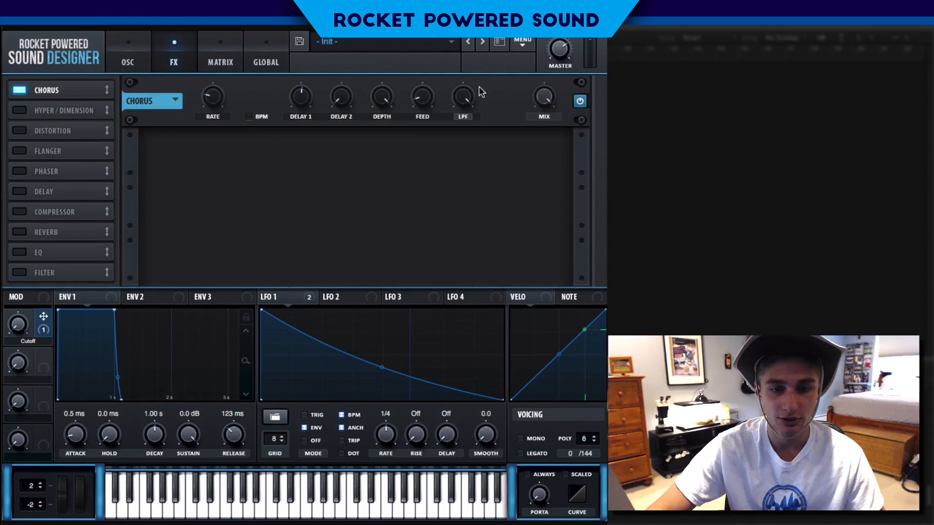
drag(465, 97, 423, 130)
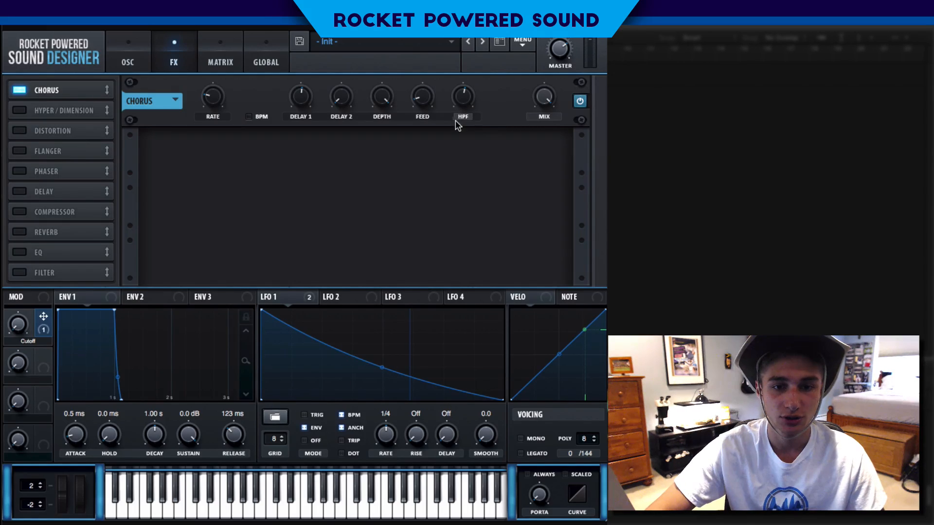
click(464, 117)
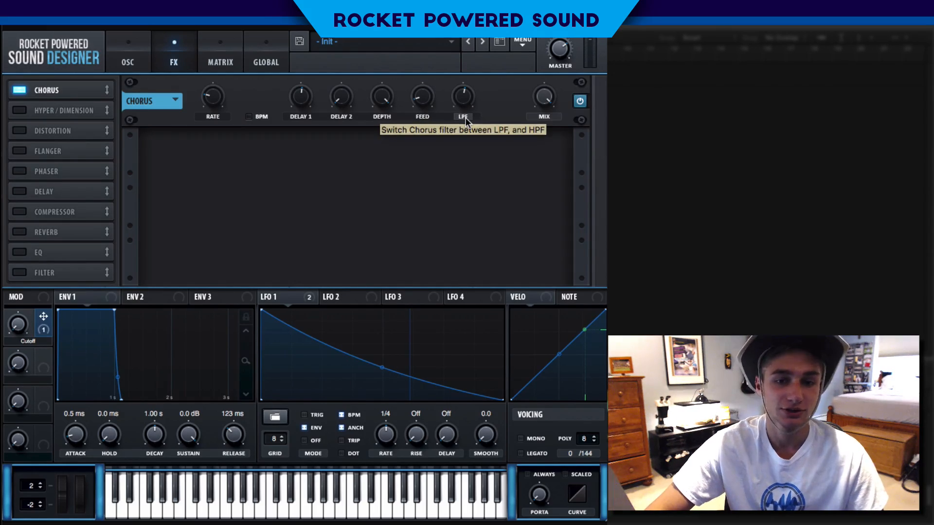
Step: Reduce the chorus mix from full, then bypass and re-enable the chorus to compare the sound
drag(543, 101, 528, 123)
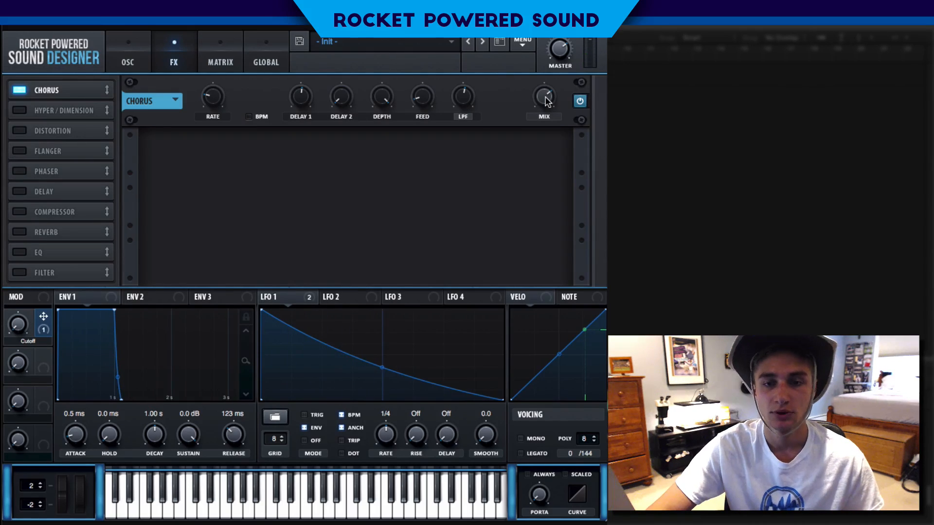
drag(547, 100, 541, 96)
click(19, 90)
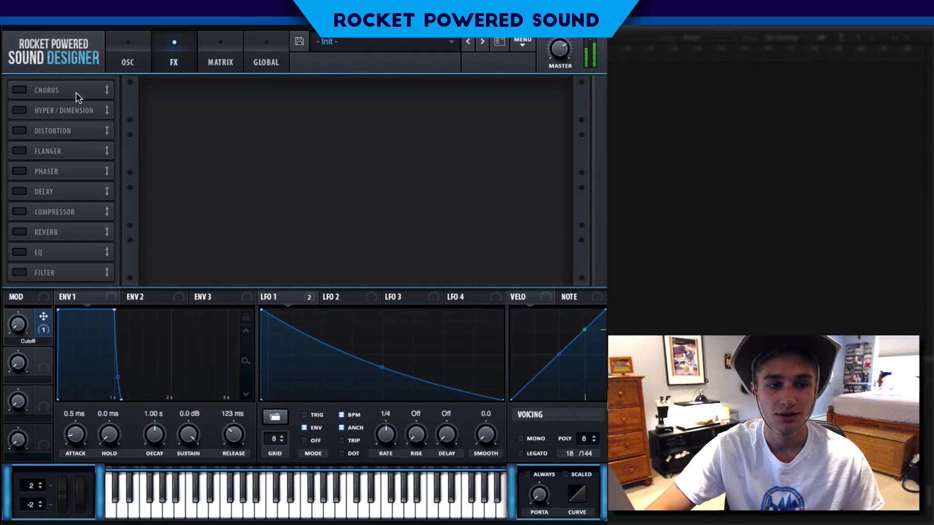
click(22, 92)
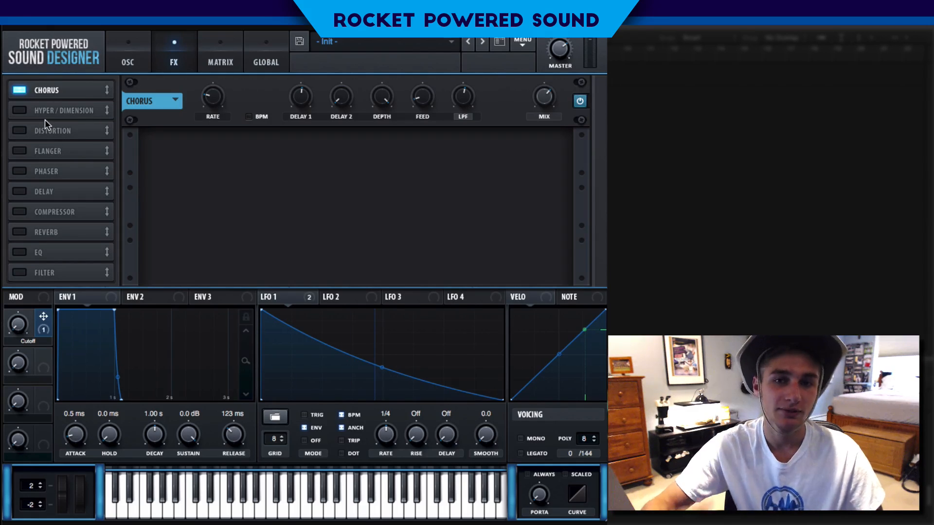
Step: Enable the Compressor effect and place it directly below Hyper/Dimension in the effects chain
click(21, 214)
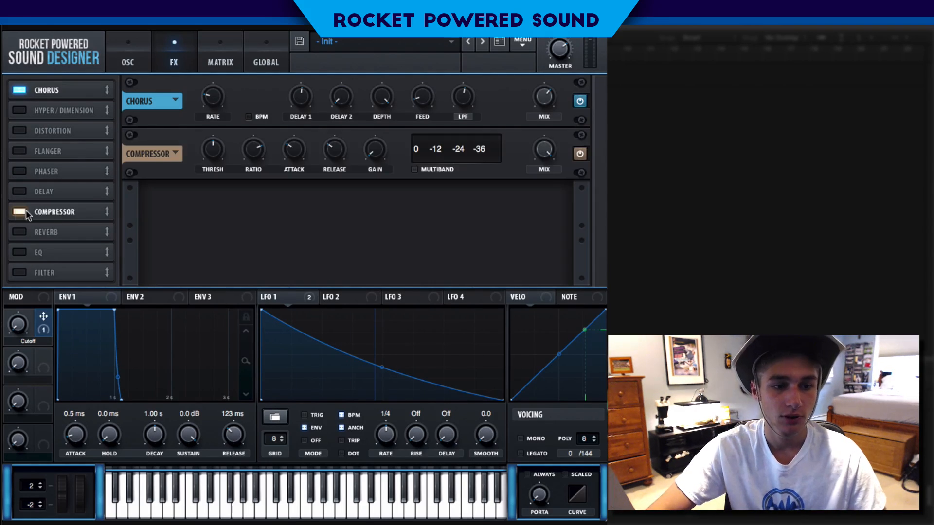
drag(25, 210, 73, 131)
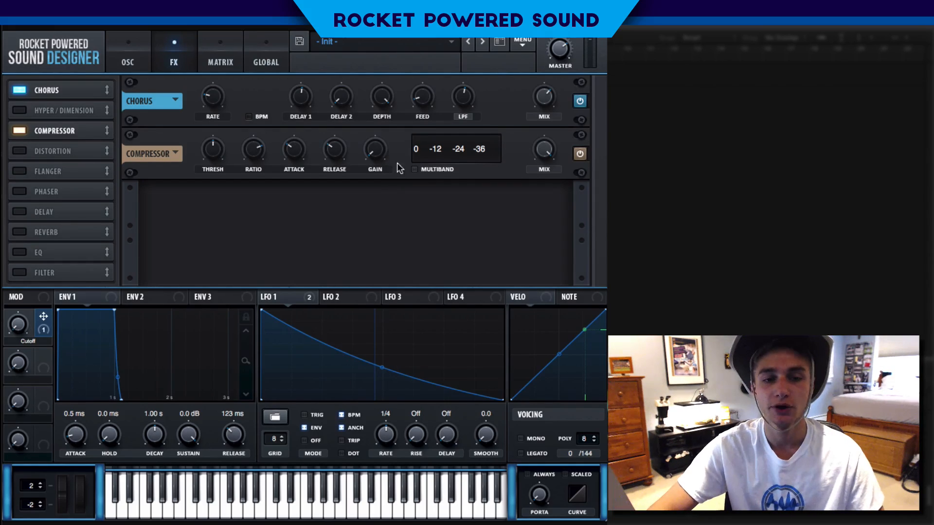
Step: Turn on multiband mode in the Compressor, raise its gain, and slightly lower its attack time
click(414, 169)
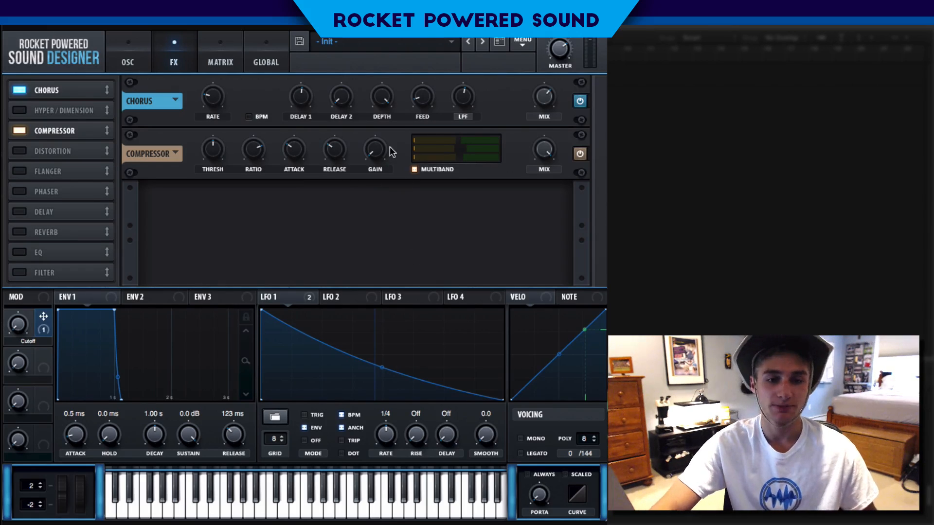
mouse_move(378, 145)
drag(384, 126, 378, 109)
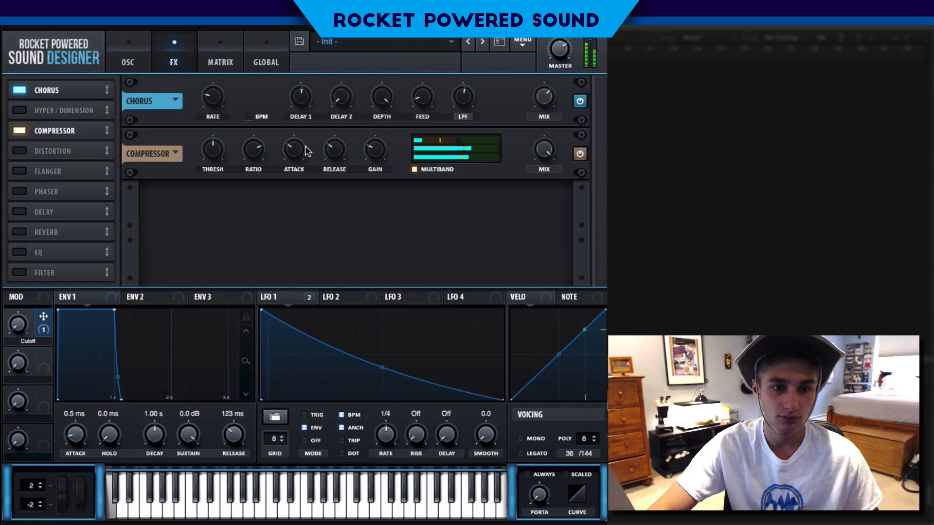
mouse_move(295, 150)
drag(295, 149, 293, 155)
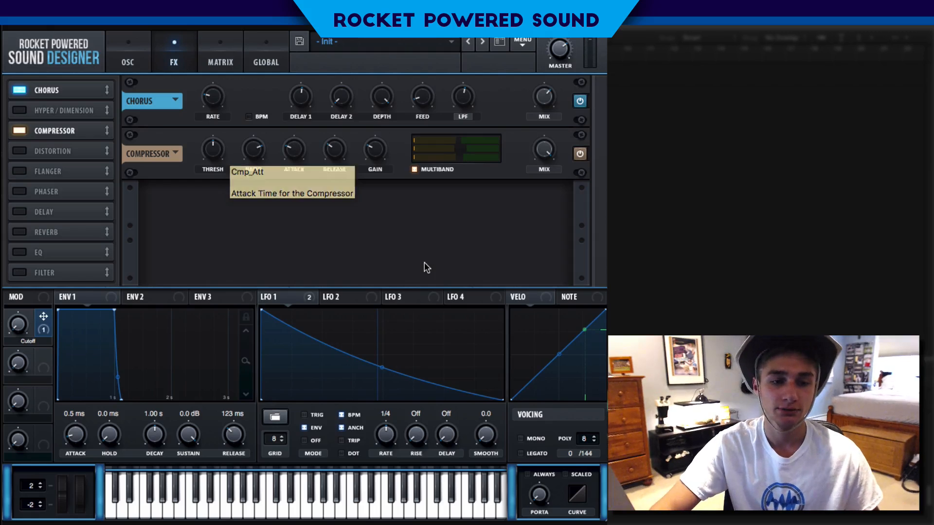
Step: Reduce the high and low band amounts in the multiband compressor and keep the mid band at about 100%
key(space)
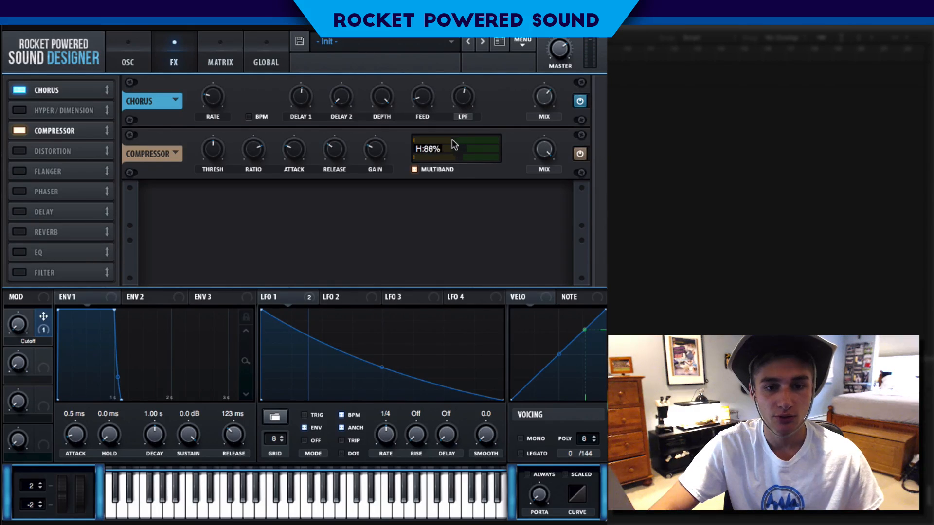
drag(452, 139, 440, 149)
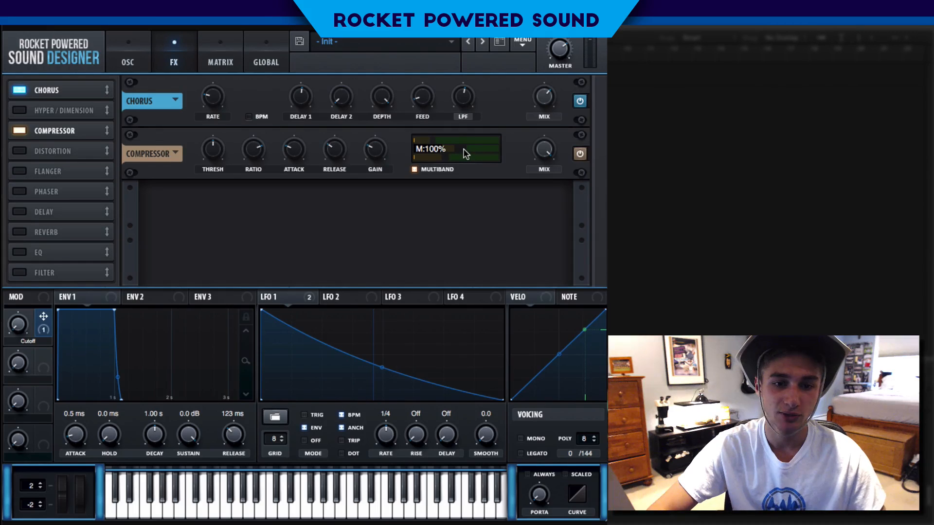
mouse_move(463, 149)
mouse_down()
mouse_move(515, 142)
mouse_move(470, 152)
mouse_up()
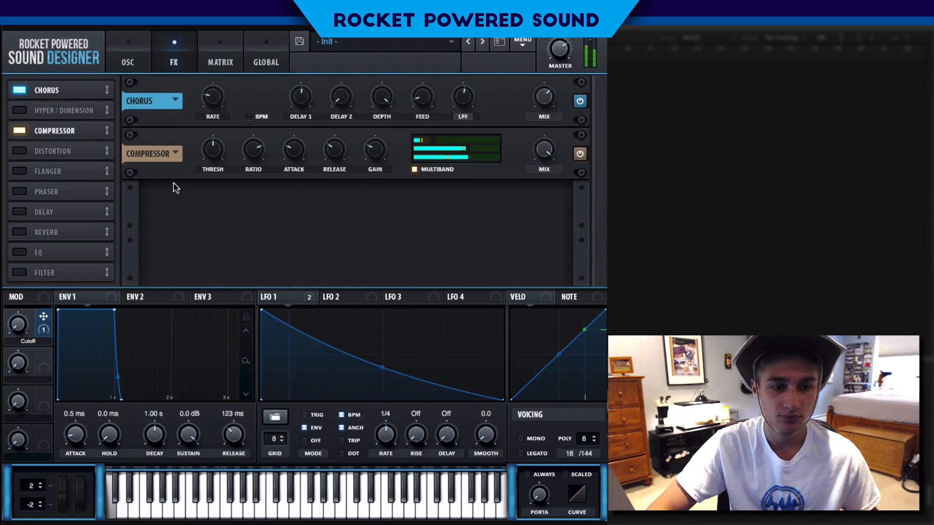
Step: Enable Hyper/Dimension, place it below Flanger in the effects chain, and set the Hyper mix to 0%
click(24, 106)
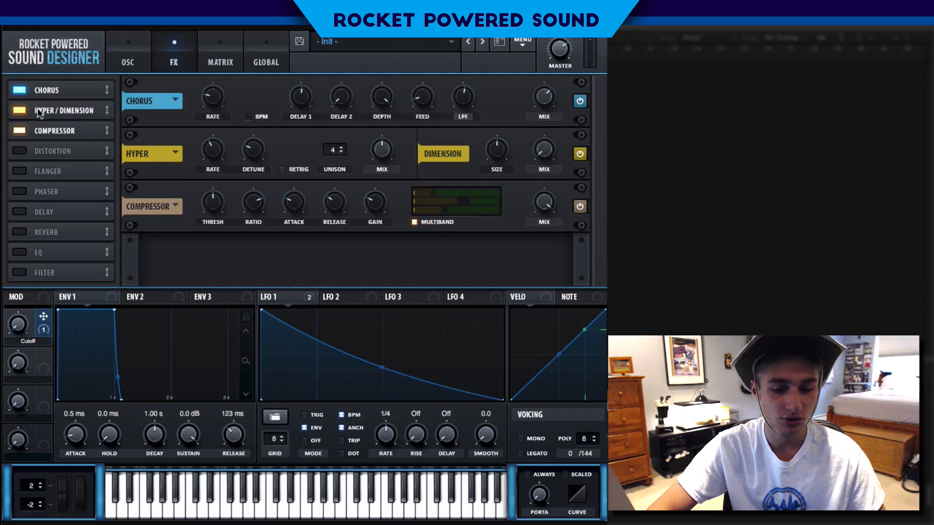
drag(27, 108, 112, 171)
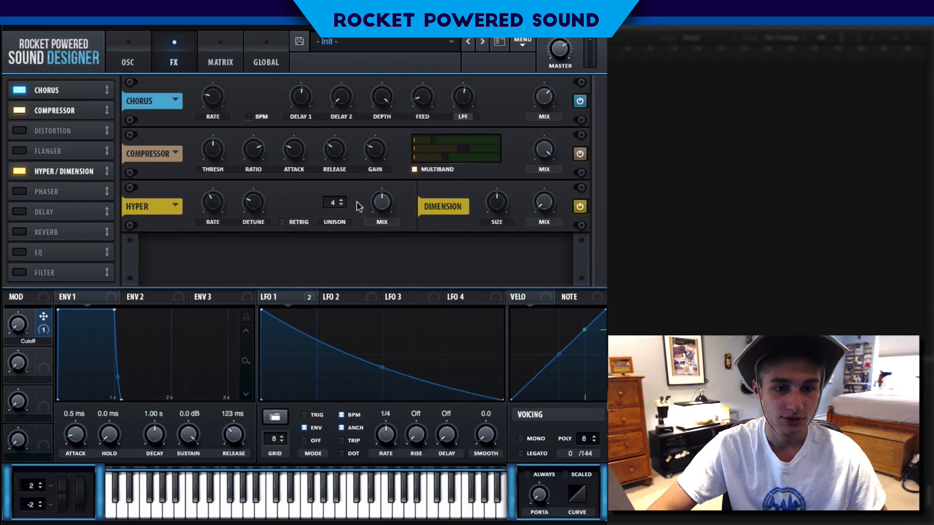
drag(382, 202, 351, 261)
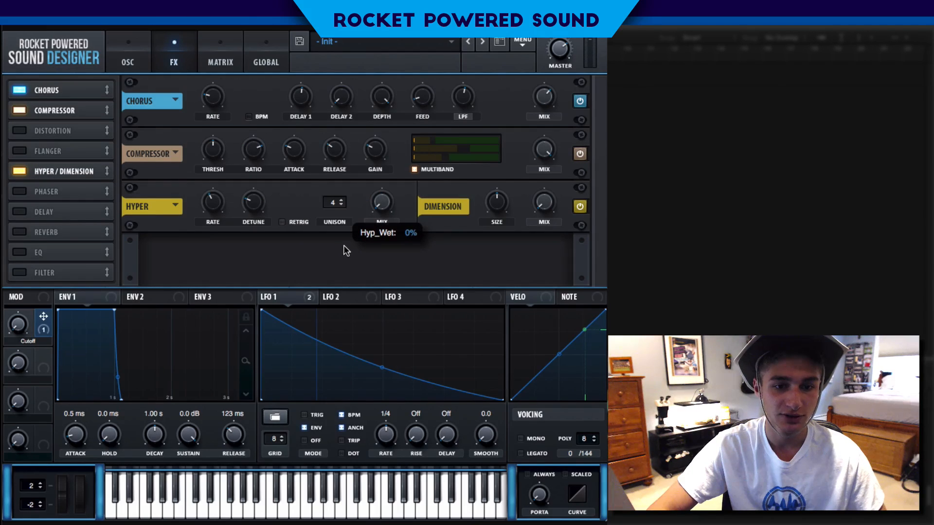
Step: Set the Dimension size to 0% and its mix to about one third, auditioning both at maximum for comparison
drag(493, 205, 459, 247)
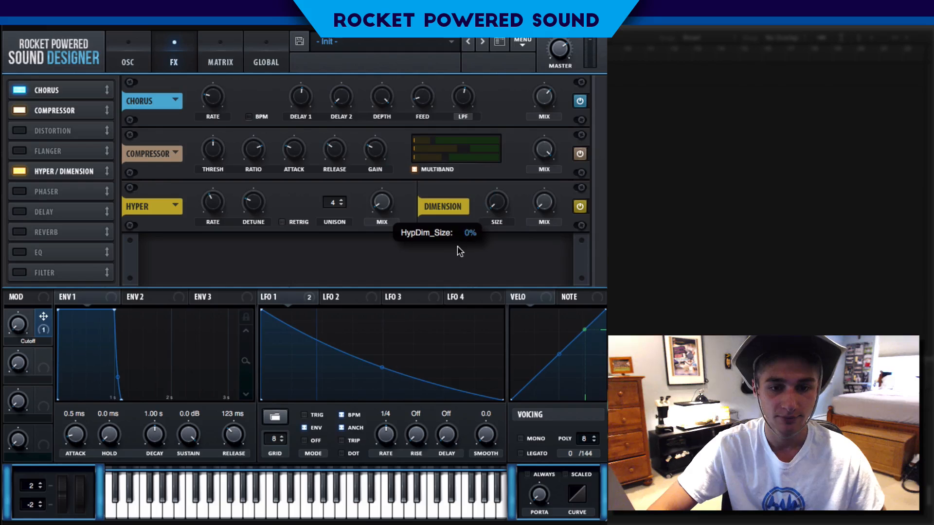
click(497, 201)
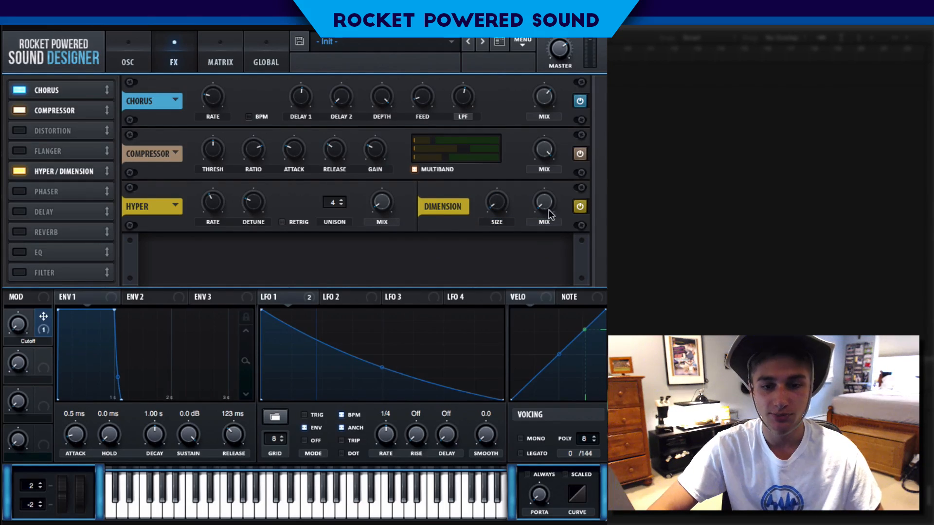
drag(546, 204, 545, 153)
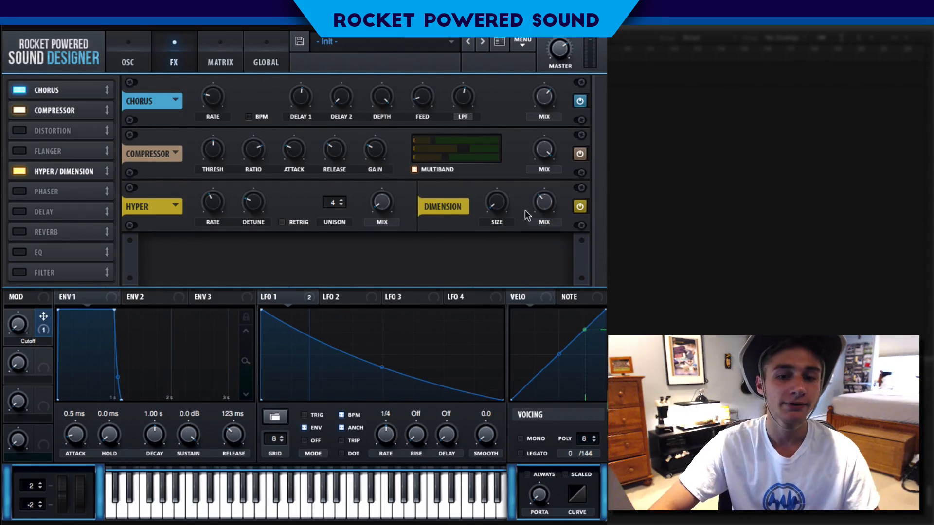
drag(502, 206, 524, 41)
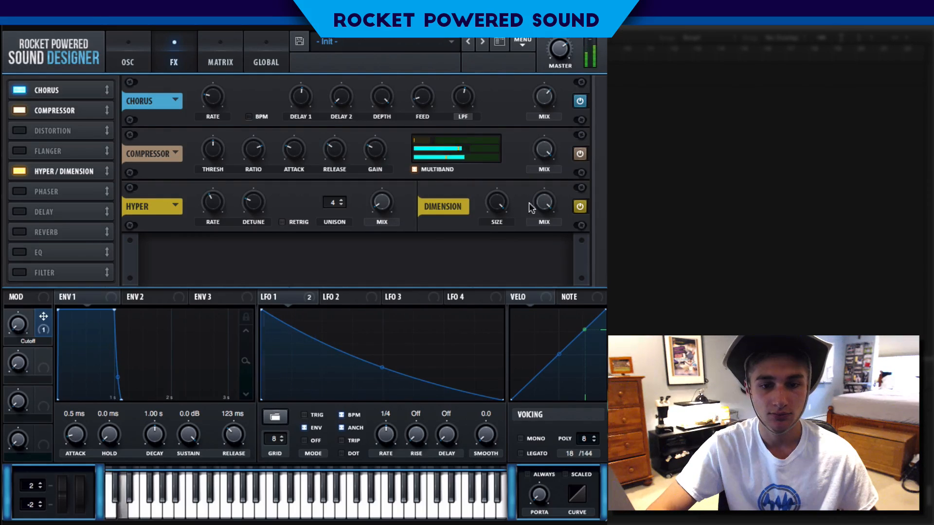
drag(492, 188, 429, 282)
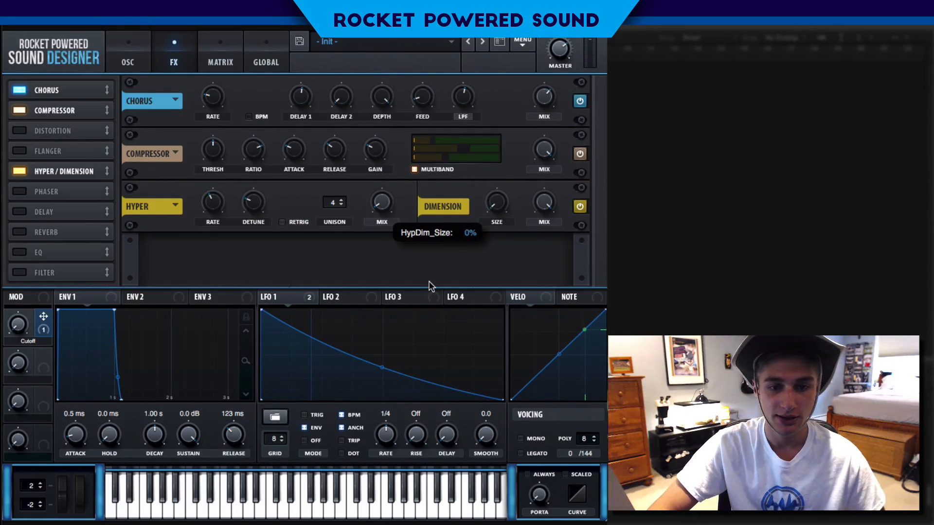
drag(543, 213, 500, 280)
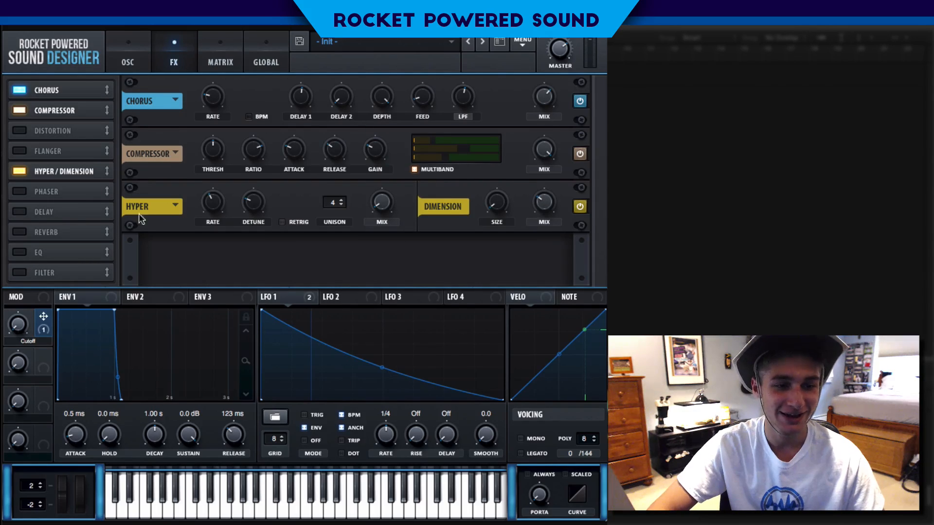
Step: Enable the EQ, switch its upper band to a peak shape, and apply a small boost at a higher frequency
click(27, 257)
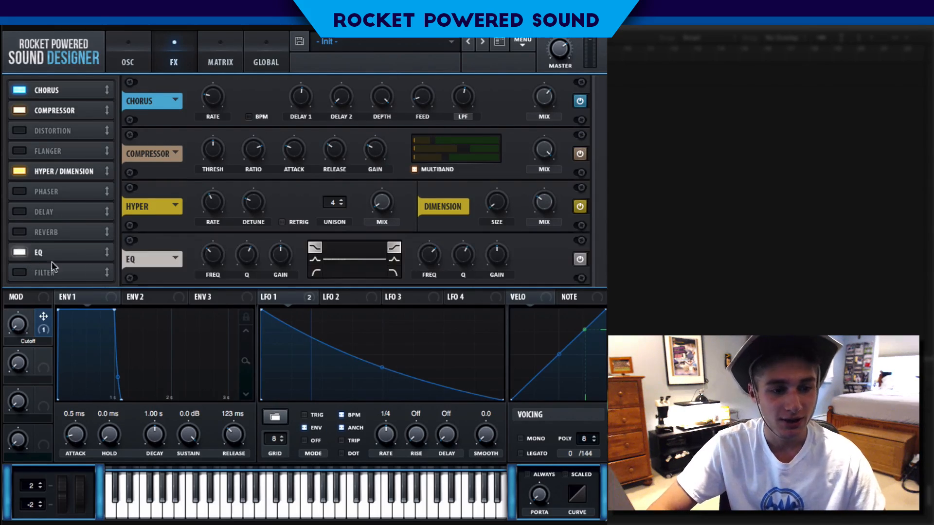
click(394, 259)
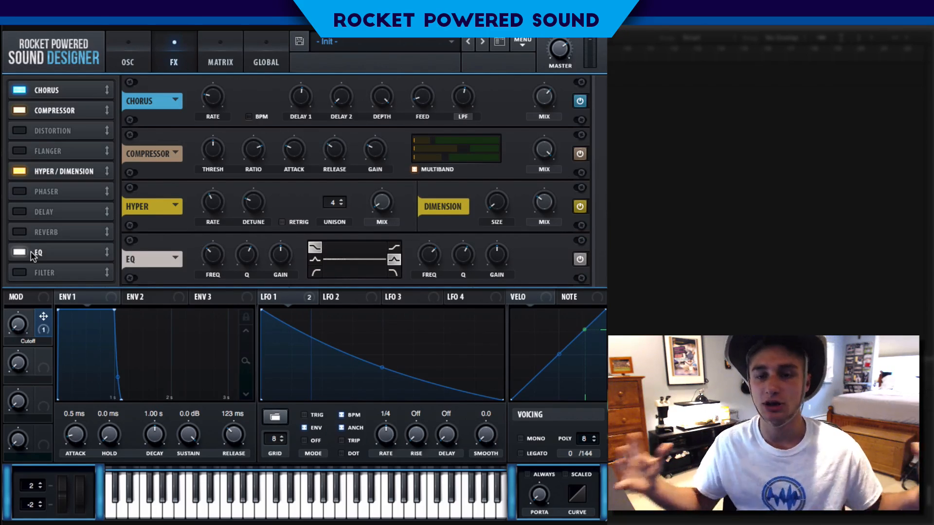
drag(497, 258, 509, 246)
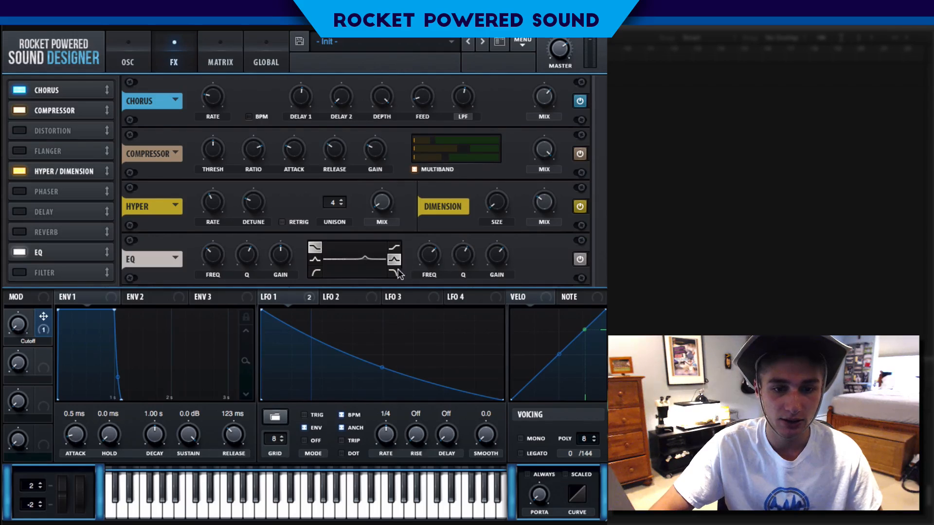
mouse_move(432, 265)
mouse_down()
mouse_move(441, 253)
mouse_move(449, 260)
mouse_up()
drag(428, 254, 428, 250)
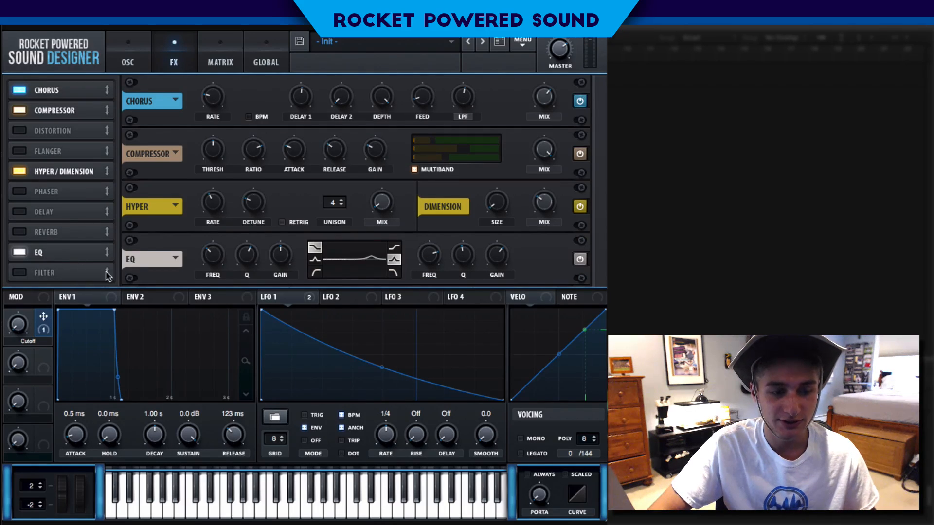
Step: Enable the Reverb as the last effect in the chain and return to the oscillator page
click(23, 233)
drag(37, 233, 37, 315)
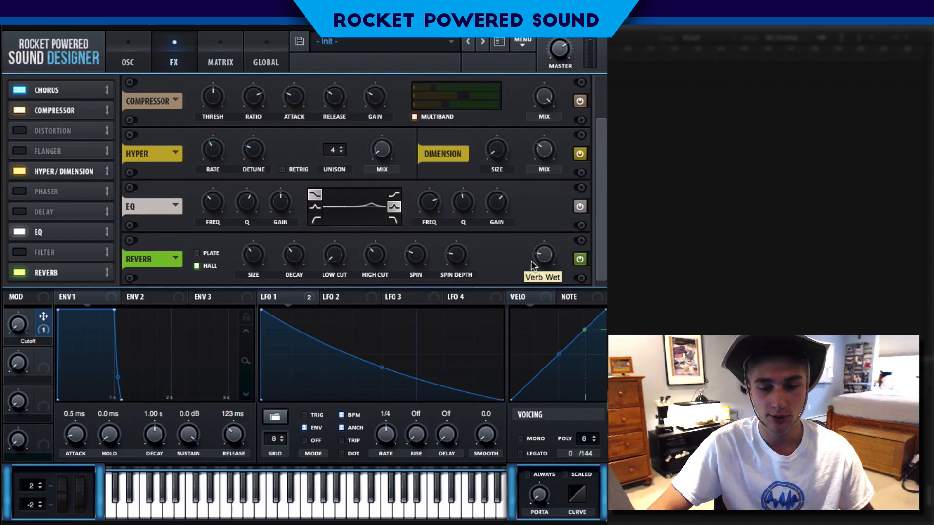
click(132, 46)
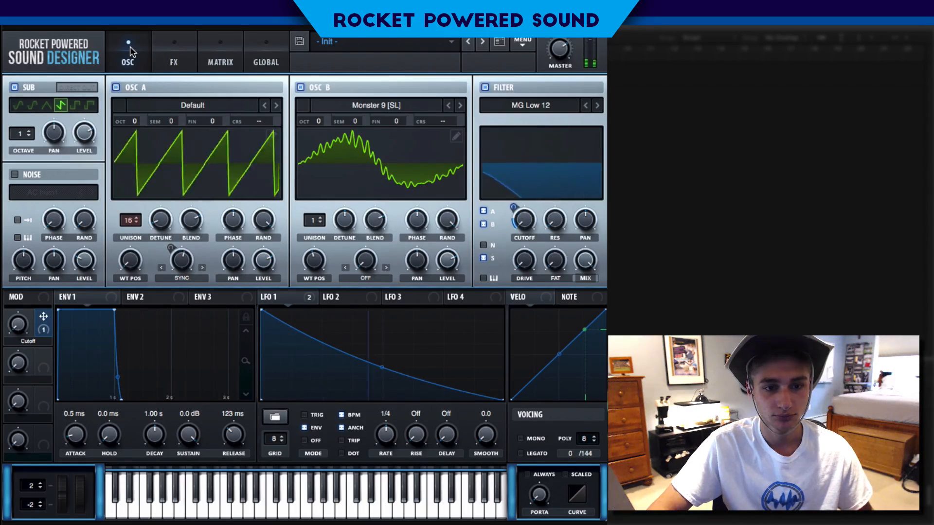